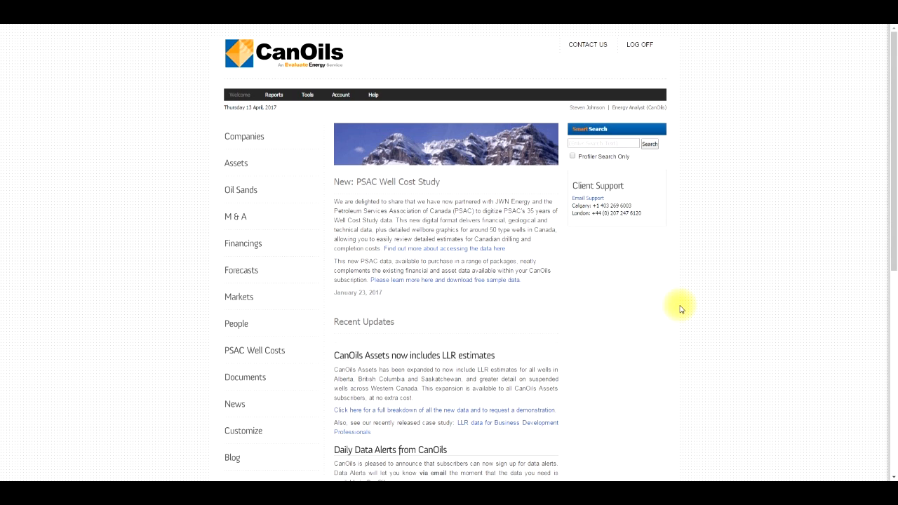
# - Open the PSAC Well Costs study and maximize its summary window
pyautogui.click(278, 356)
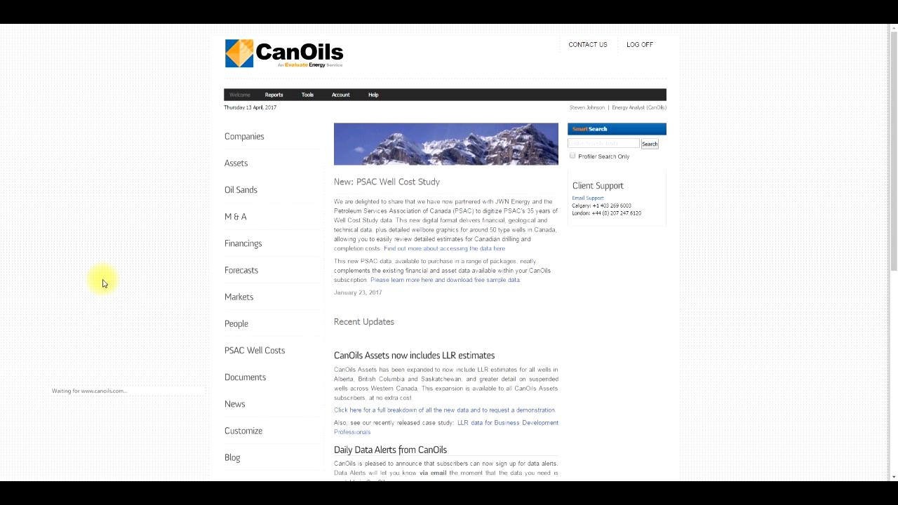
pyautogui.moveTo(361, 54); pyautogui.dragTo(531, 54)
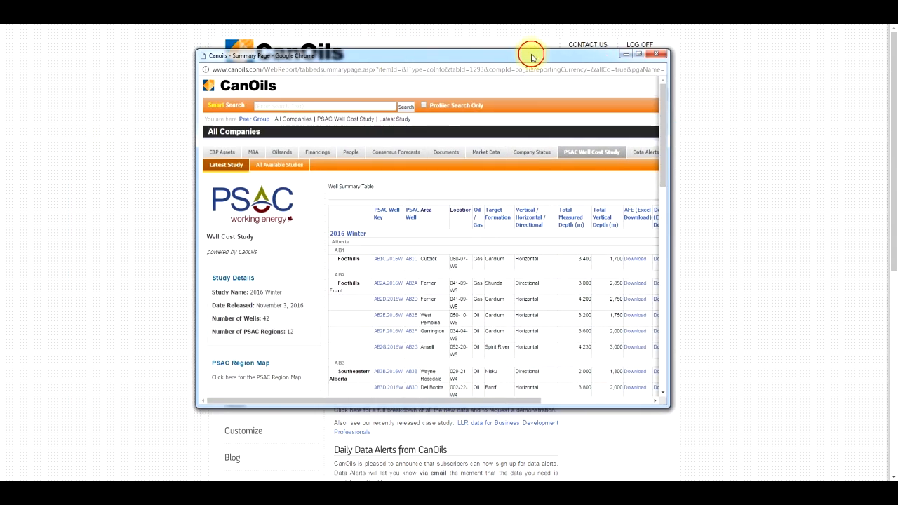
pyautogui.doubleClick(531, 54)
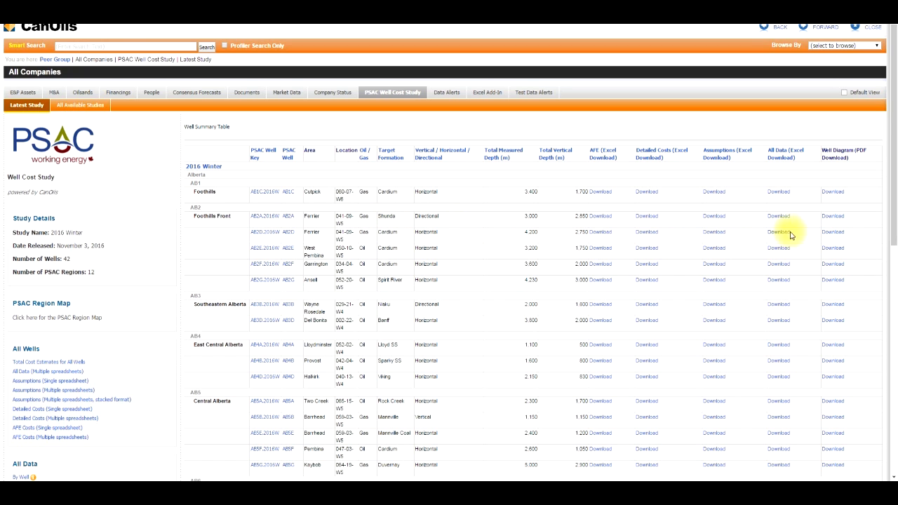
# - View the PDF well diagram for the Ferrier well AB2D at an enlarged size, and close it
pyautogui.click(839, 239)
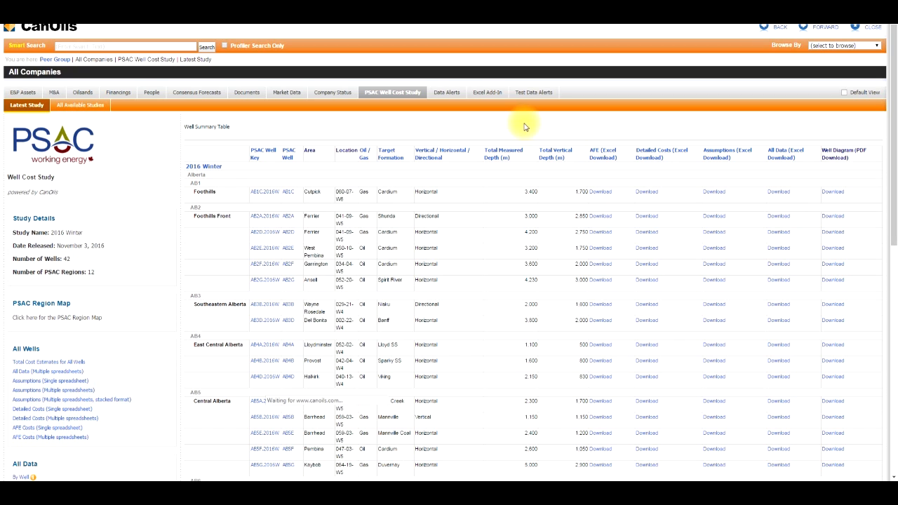
pyautogui.doubleClick(551, 98)
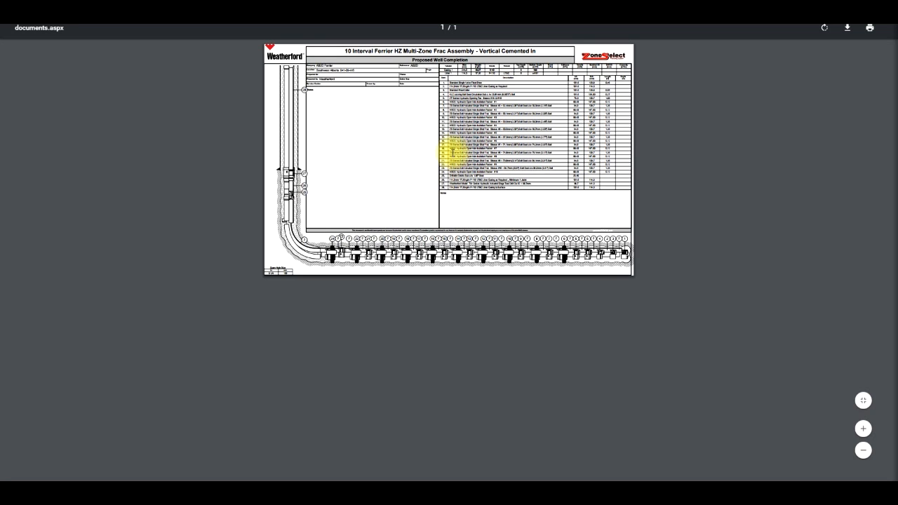
pyautogui.scroll(4, 453, 151)
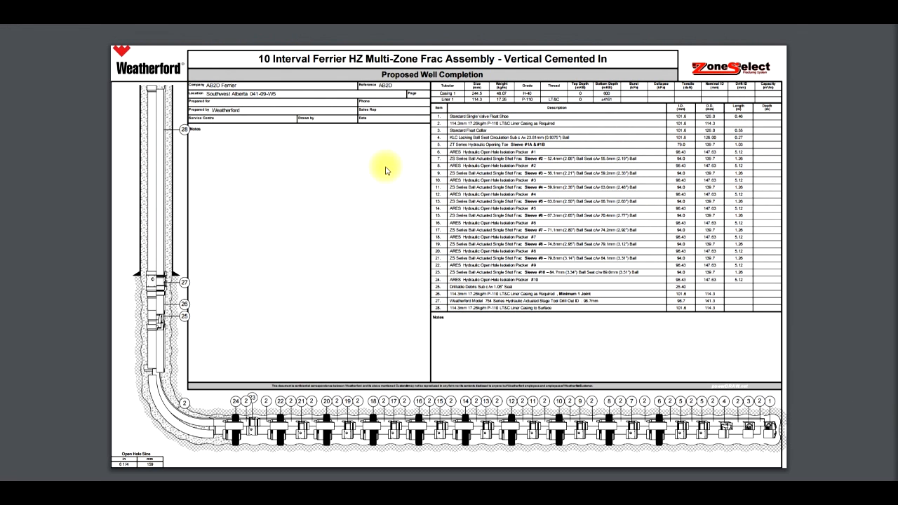
pyautogui.click(867, 3)
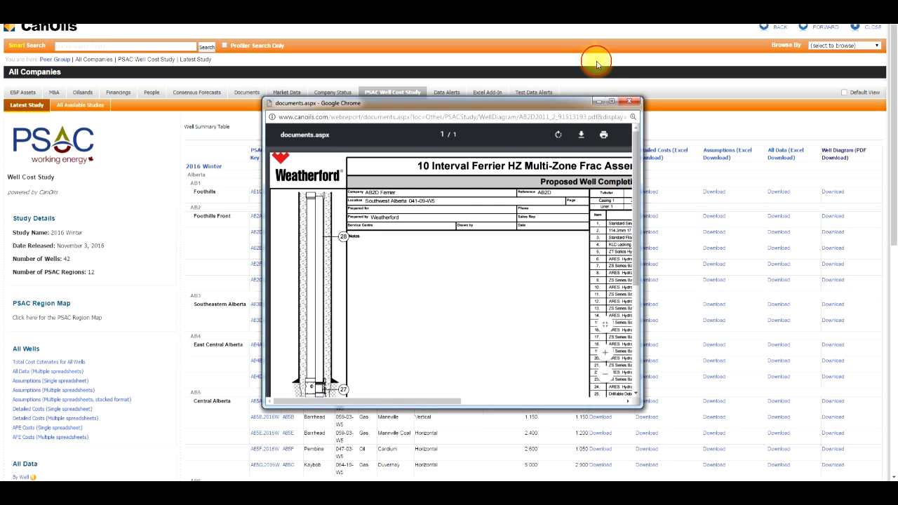
pyautogui.click(630, 103)
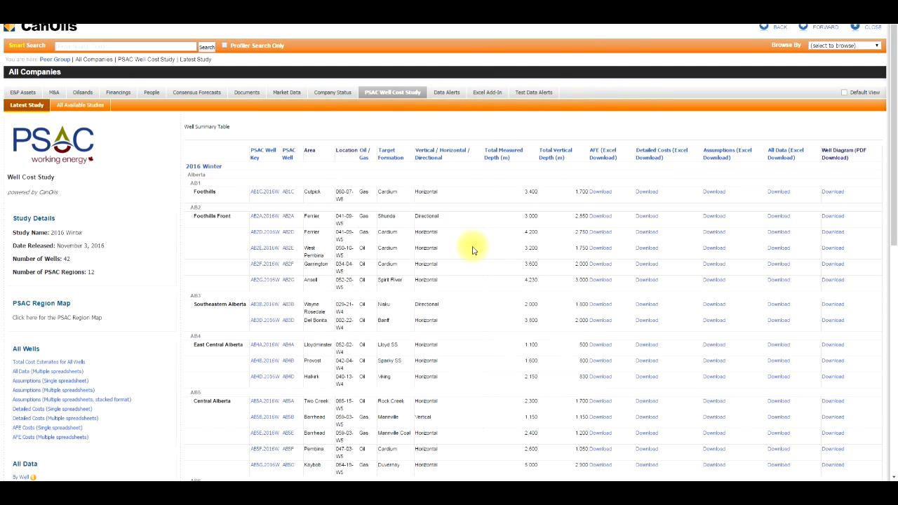
# - Download the Detailed Costs spreadsheet for well AB2D and open it in Excel
pyautogui.click(648, 232)
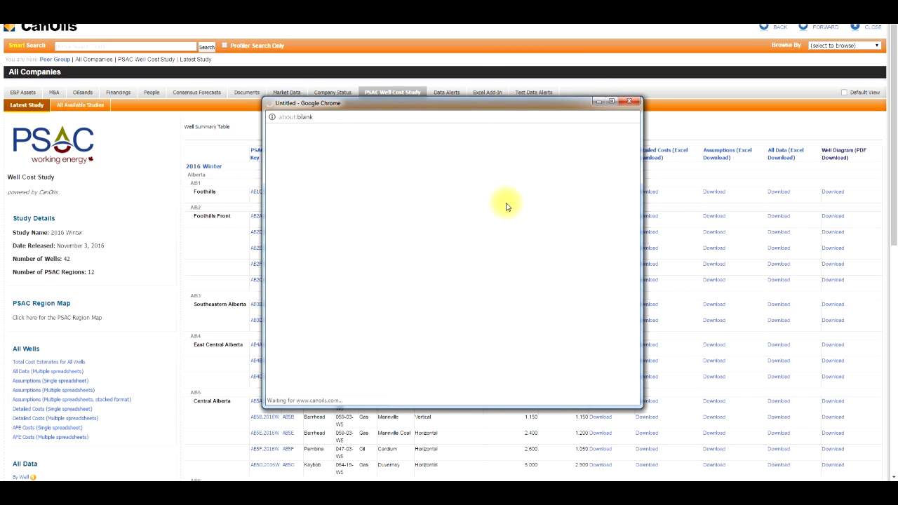
pyautogui.click(313, 395)
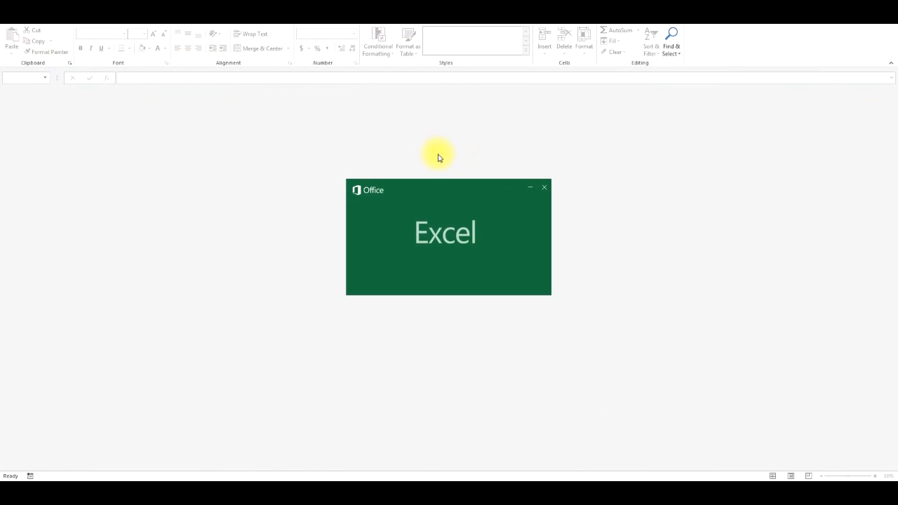
# - Examine the row 4 column headings of the detailed costs sheet, from PSAC Well Key through the AFE categories
pyautogui.click(209, 104)
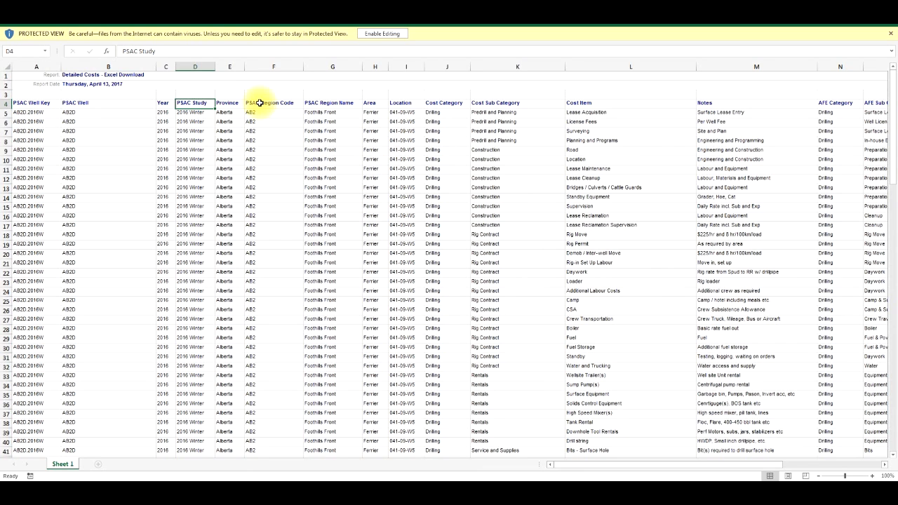
pyautogui.press('Left')
pyautogui.press('Left')
pyautogui.press('Left')
pyautogui.press('Right')
pyautogui.press('Right')
pyautogui.press('Right')
pyautogui.press('Right')
pyautogui.press('Right')
pyautogui.press('Right')
pyautogui.press('Right')
pyautogui.press('Right')
pyautogui.press('Right')
pyautogui.press('Right')
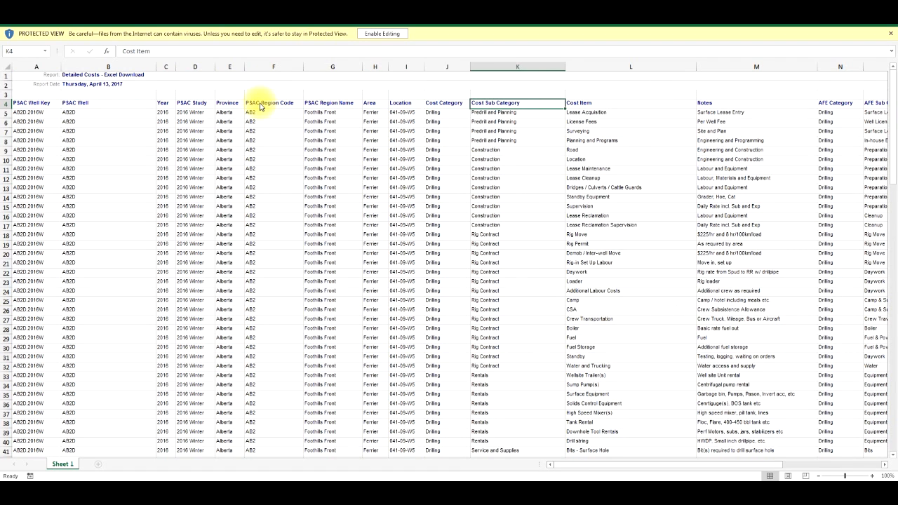
pyautogui.press('Right')
pyautogui.press('Left')
pyautogui.press('Left')
pyautogui.press('Left')
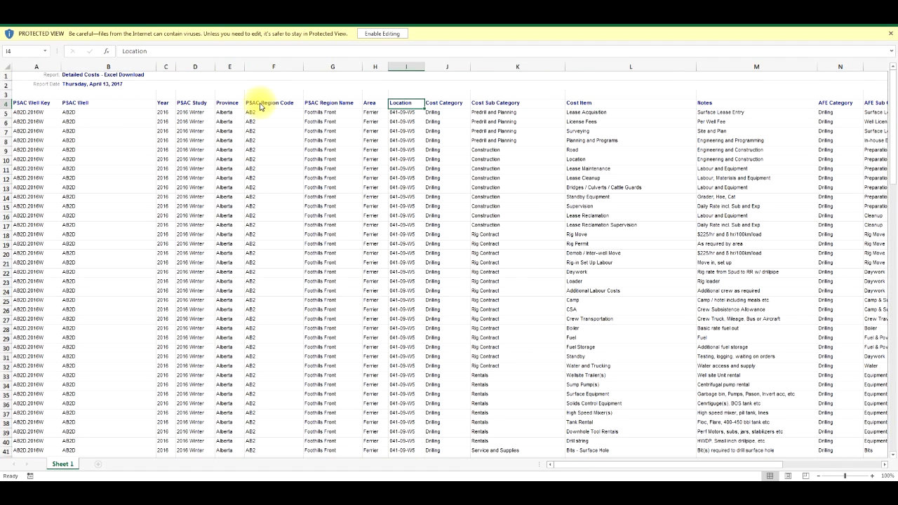
pyautogui.press('Right')
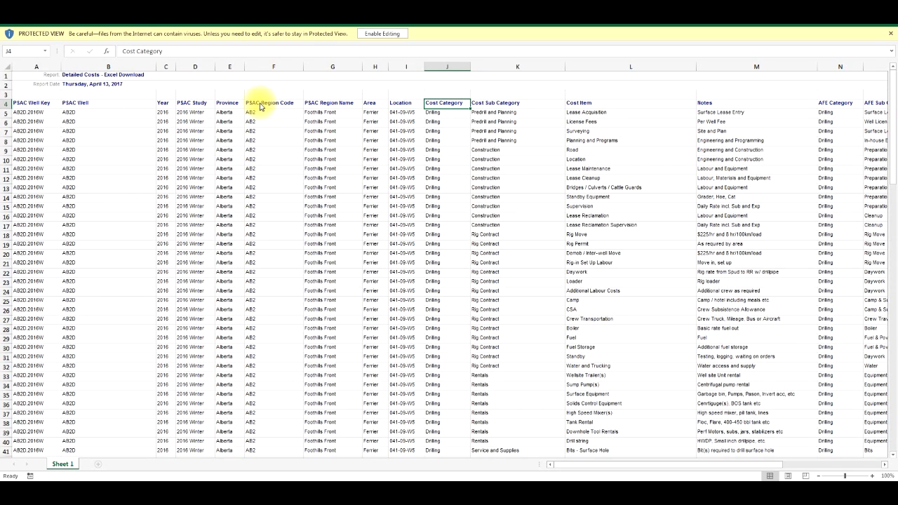
pyautogui.press('Right')
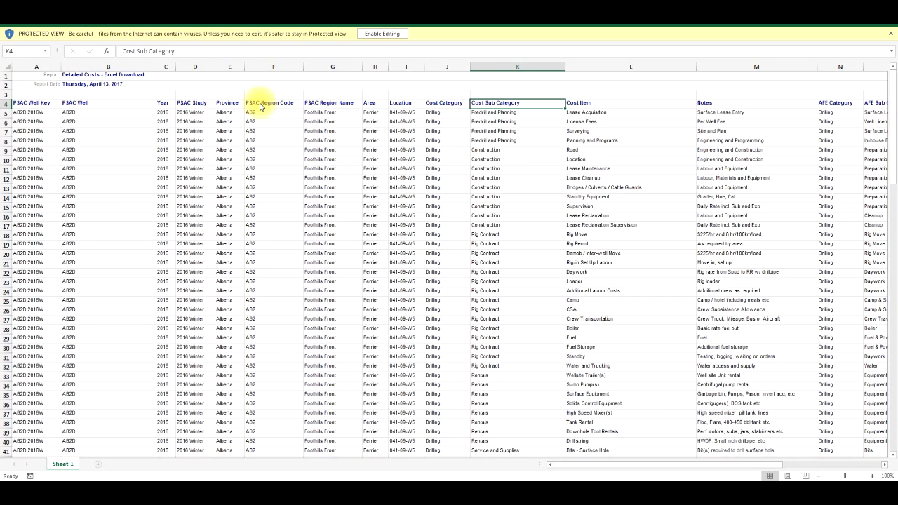
pyautogui.press('Right')
pyautogui.press('Right')
pyautogui.press('Right')
pyautogui.press('Right')
pyautogui.press('Right')
pyautogui.press('Right')
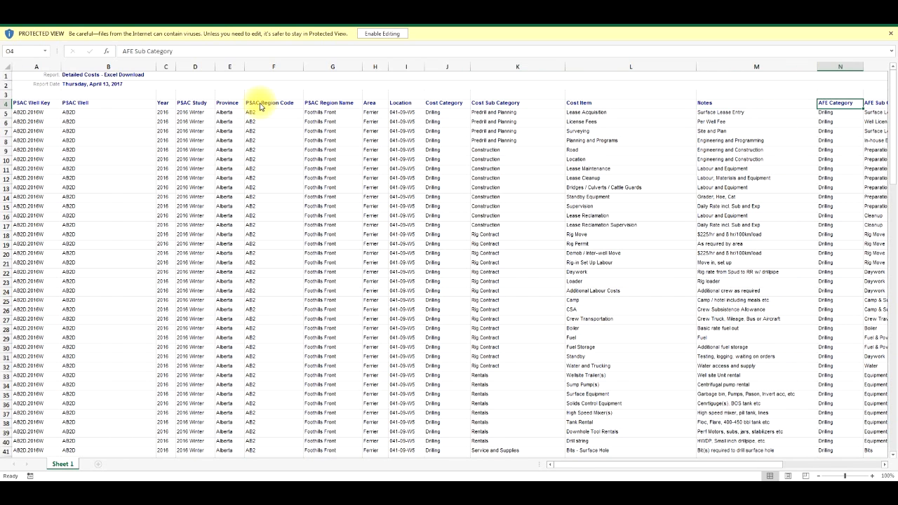
# - Look through the remaining row 4 headings from Notes across to Total Cost ($)
pyautogui.click(605, 103)
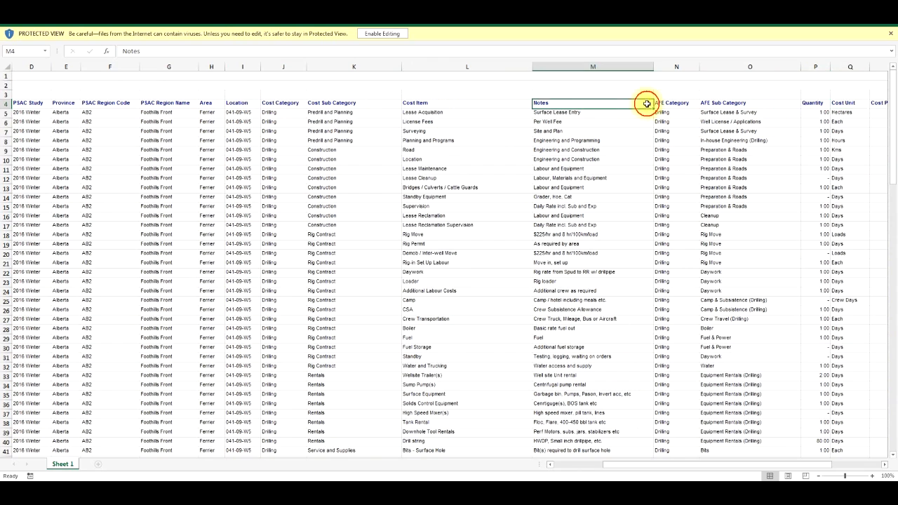
pyautogui.click(849, 103)
pyautogui.click(623, 103)
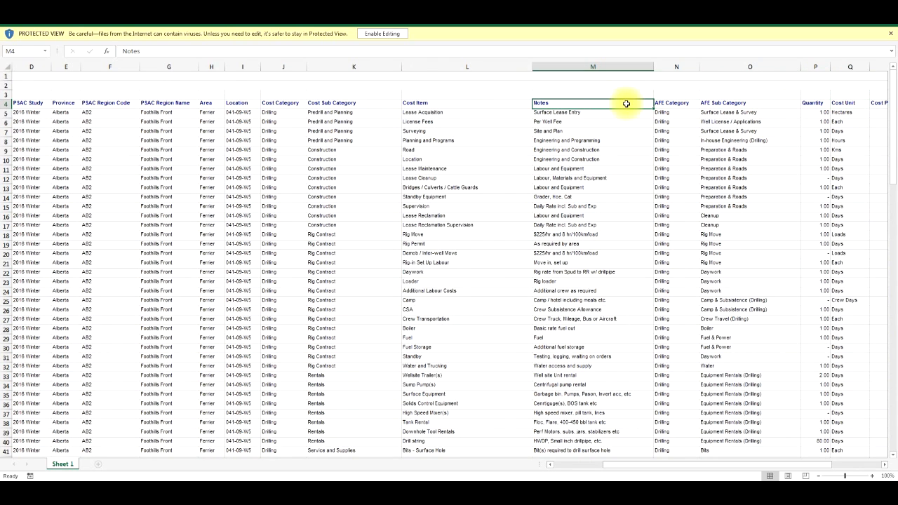
pyautogui.press('Right')
pyautogui.press('Right')
pyautogui.press('Right')
pyautogui.press('Right')
pyautogui.press('Right')
pyautogui.press('Right')
pyautogui.press('Right')
pyautogui.press('Right')
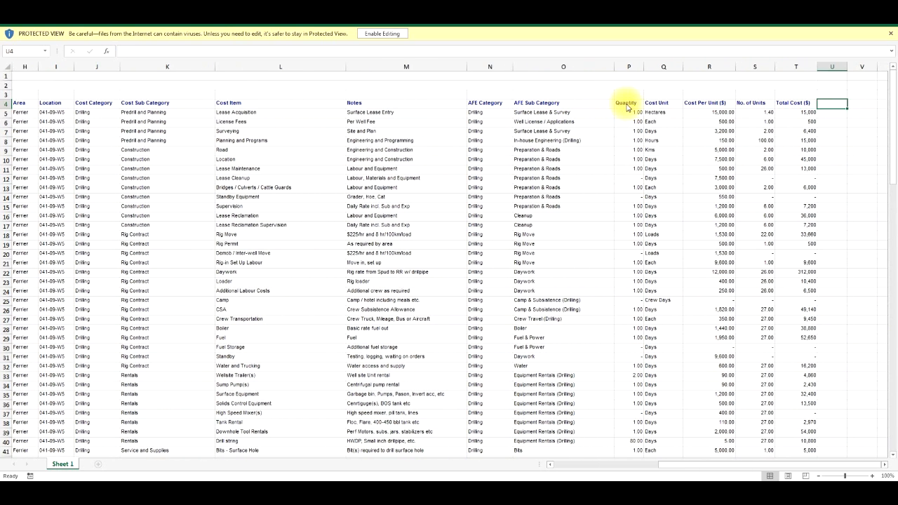
# - Examine the Quantity, Cost Unit, Cost Per Unit ($), No. of Units and Total Cost ($) columns
pyautogui.click(653, 113)
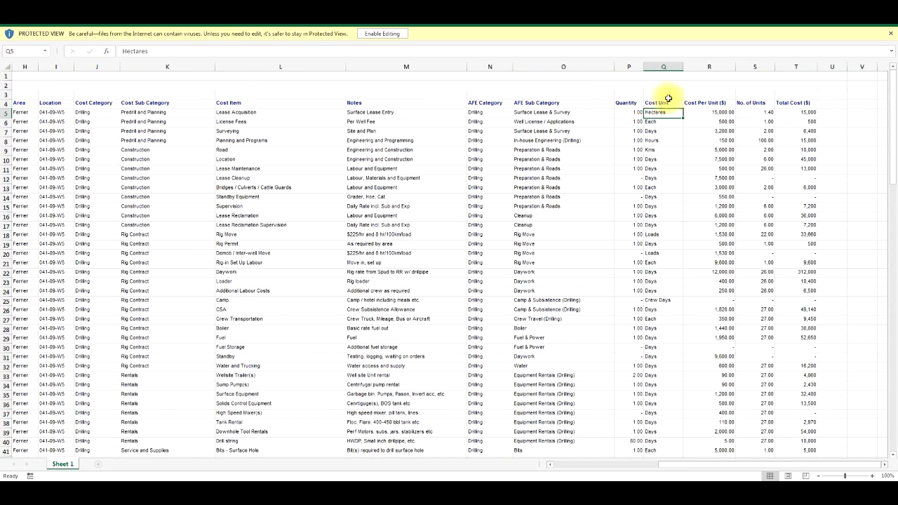
pyautogui.click(635, 103)
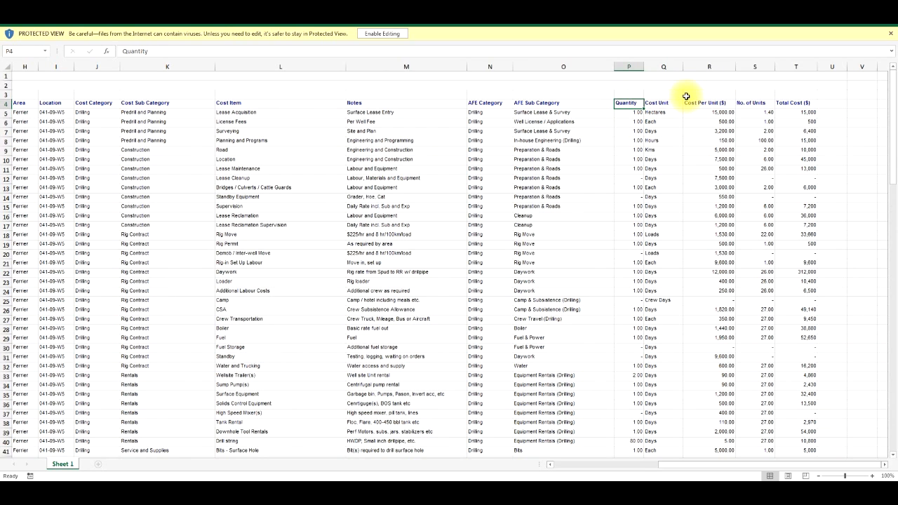
pyautogui.click(749, 102)
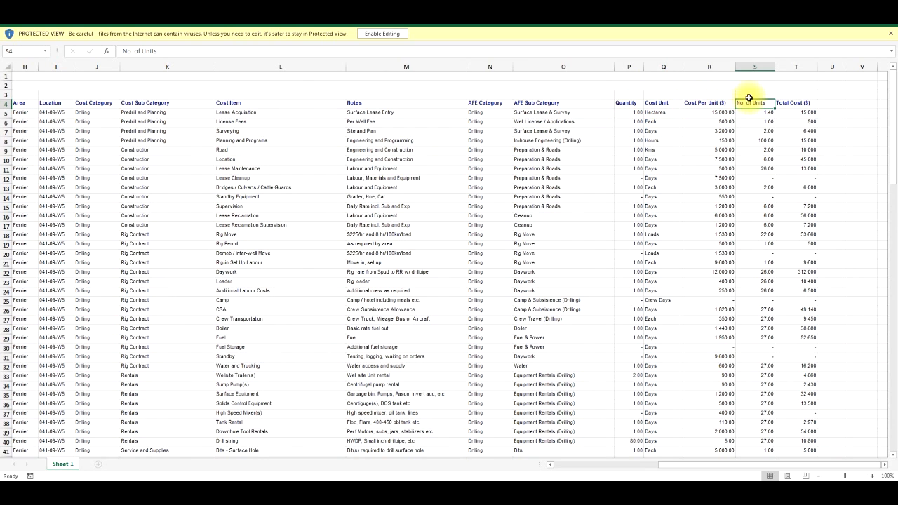
pyautogui.click(713, 104)
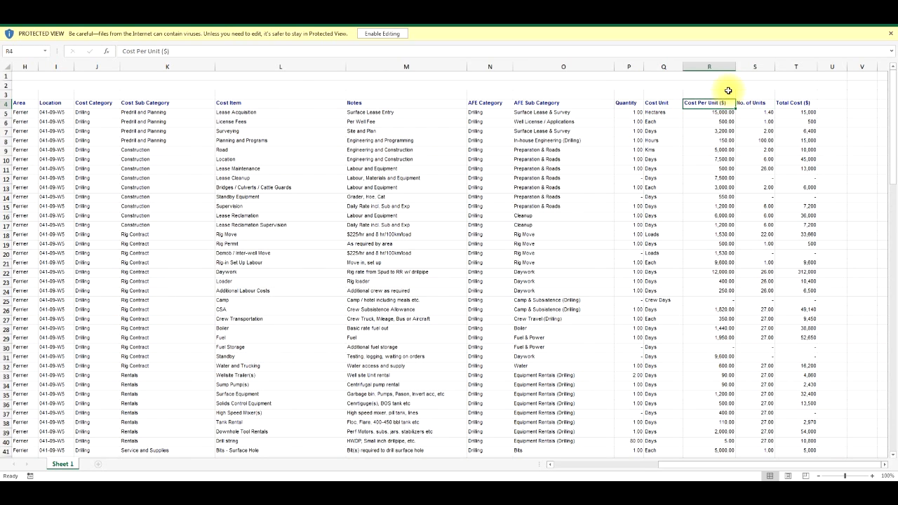
pyautogui.click(798, 104)
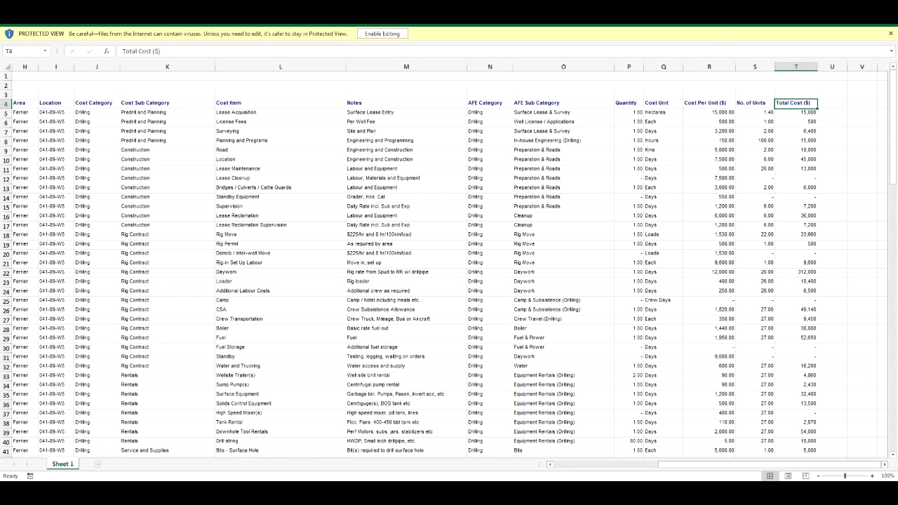
# - Close the detailed costs workbook with Excel, and the blank browser window left from the download
pyautogui.doubleClick(684, 4)
pyautogui.click(561, 187)
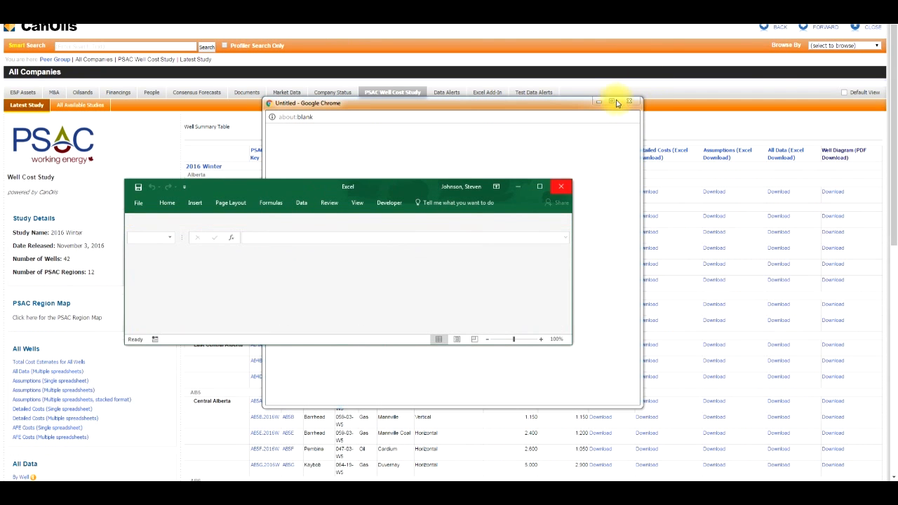
pyautogui.click(629, 101)
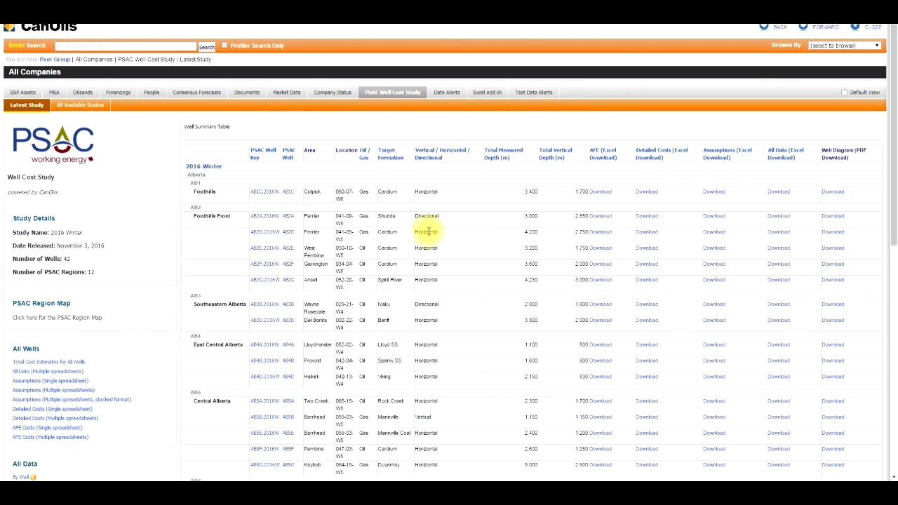
# - Open the AB2D.2016W well summary and review its cost estimates, key well assumptions, surface casing specification and well diagram
pyautogui.click(263, 233)
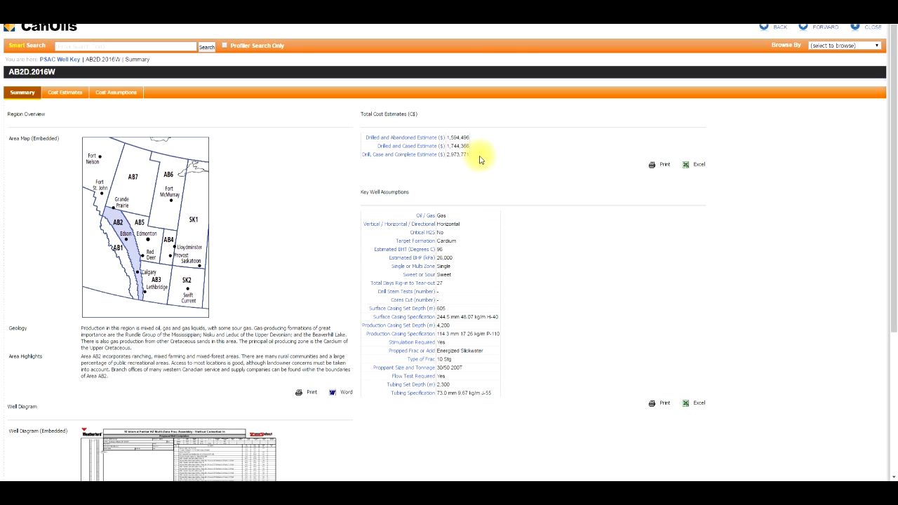
pyautogui.scroll(-2, 492, 154)
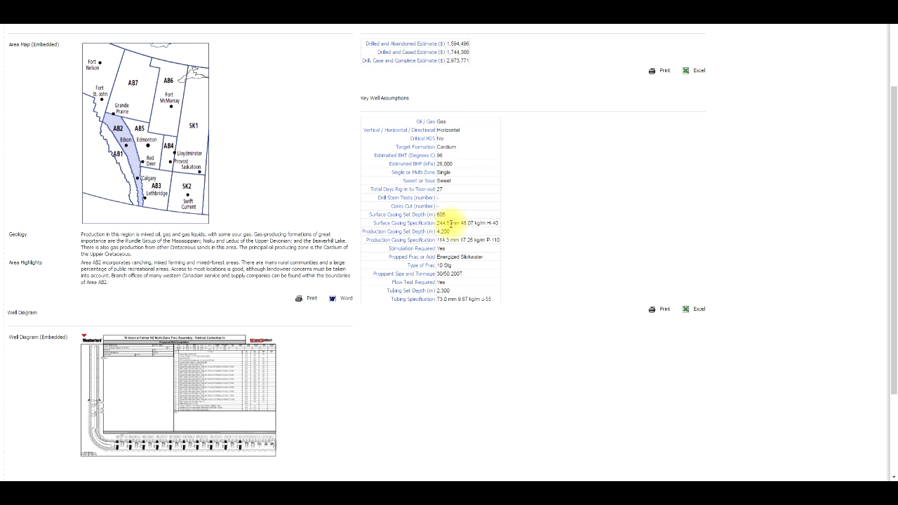
pyautogui.moveTo(436, 224); pyautogui.dragTo(497, 223)
pyautogui.click(567, 197)
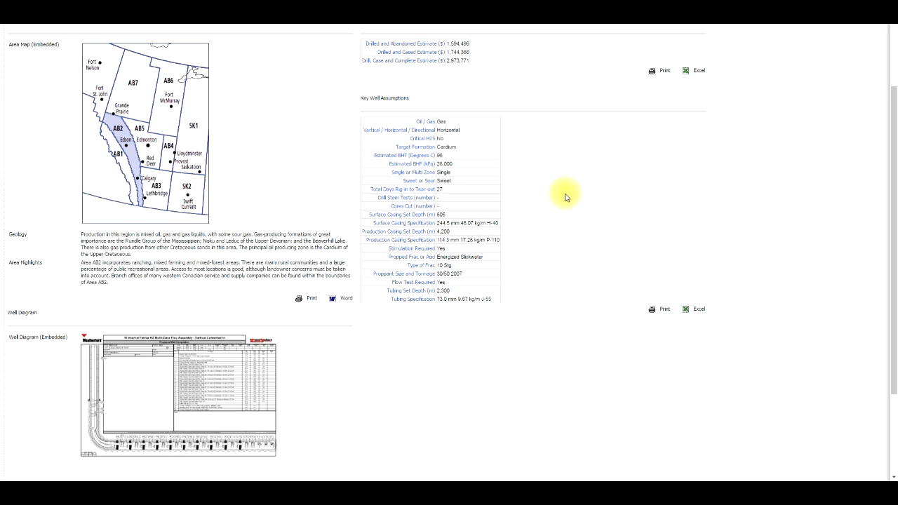
pyautogui.click(585, 186)
pyautogui.scroll(3, 571, 331)
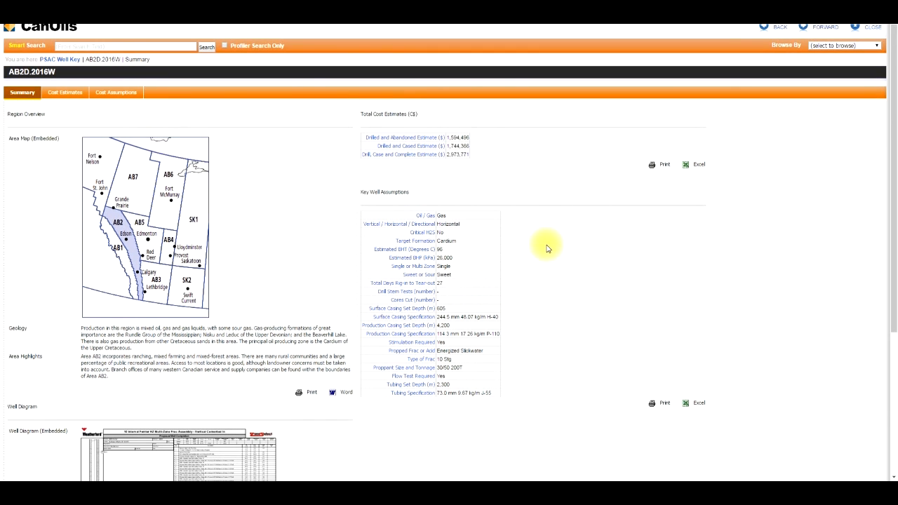
# - Open the well's AFE cost estimate breakdown for Drilled & Completed and check the Report Total at its end
pyautogui.click(63, 95)
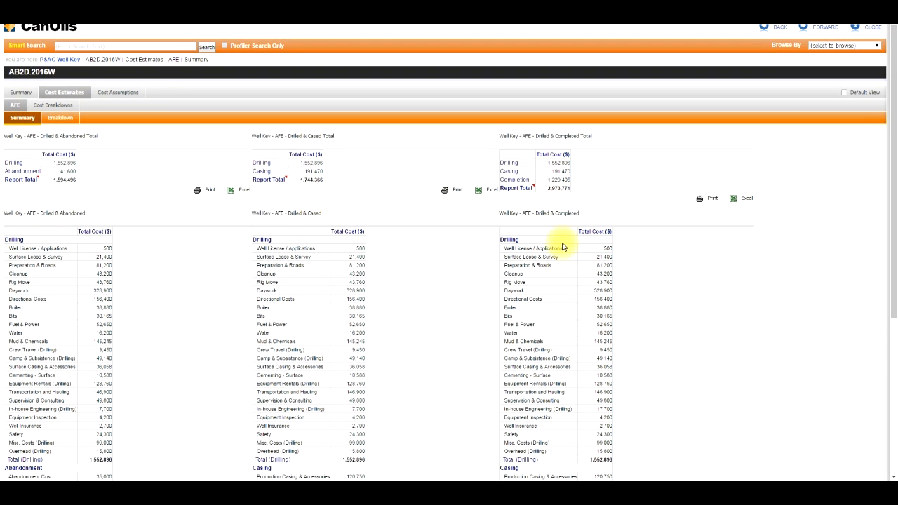
pyautogui.click(65, 118)
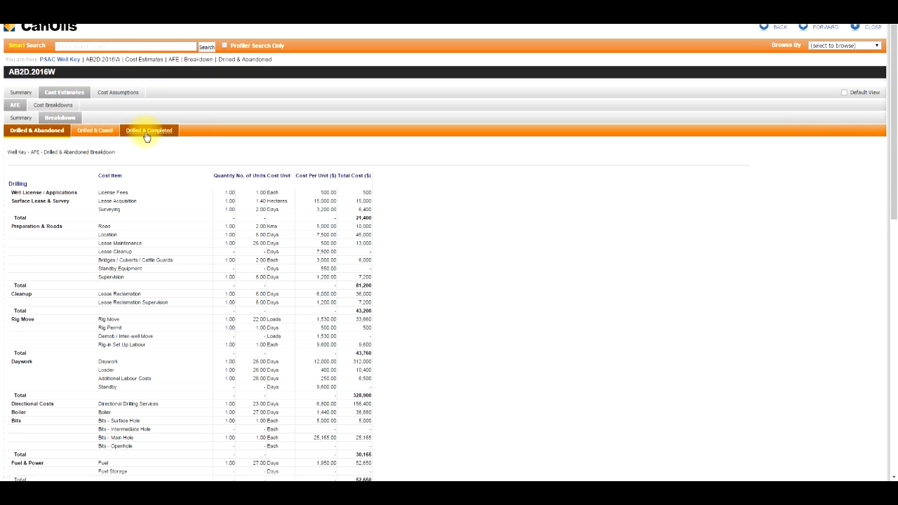
pyautogui.click(148, 134)
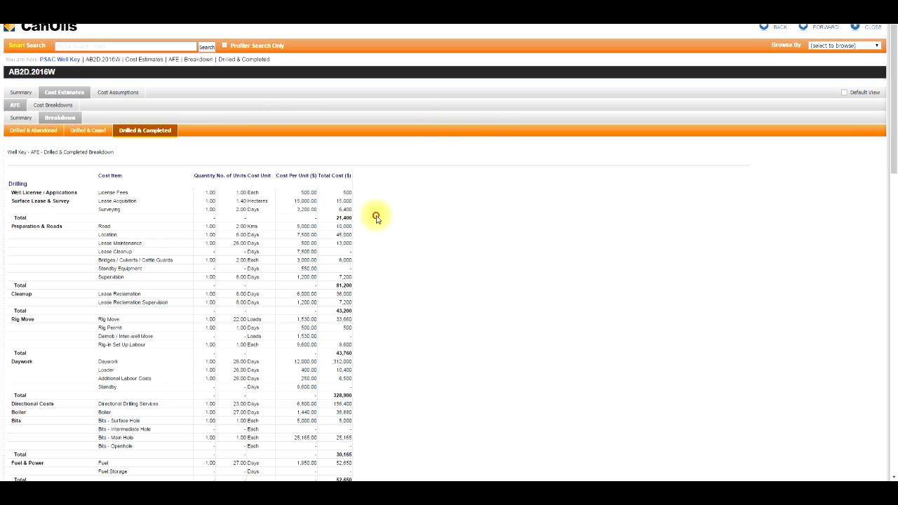
pyautogui.scroll(-15, 351, 207)
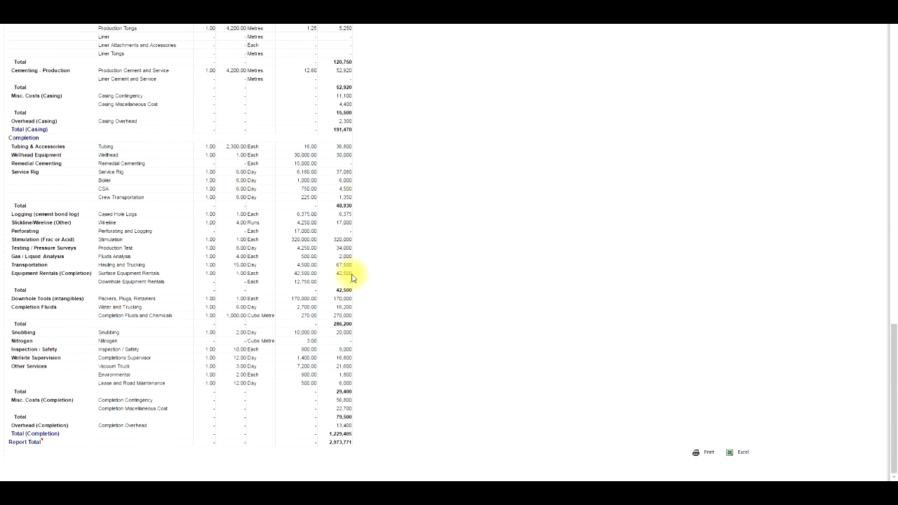
pyautogui.doubleClick(335, 443)
pyautogui.click(400, 367)
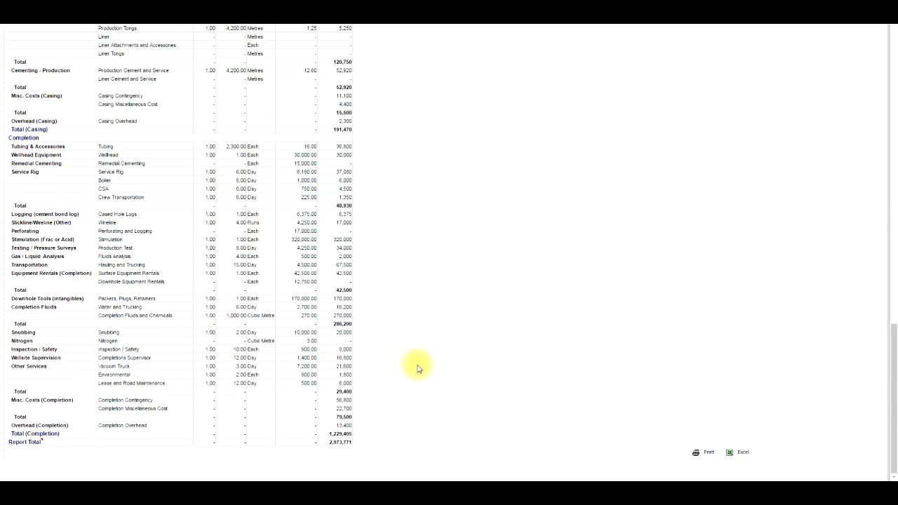
# - Examine the completion and drilling line items in the AFE breakdown, including wireline, fluids analysis, drill bits and drill stem tests
pyautogui.doubleClick(107, 222)
pyautogui.click(187, 225)
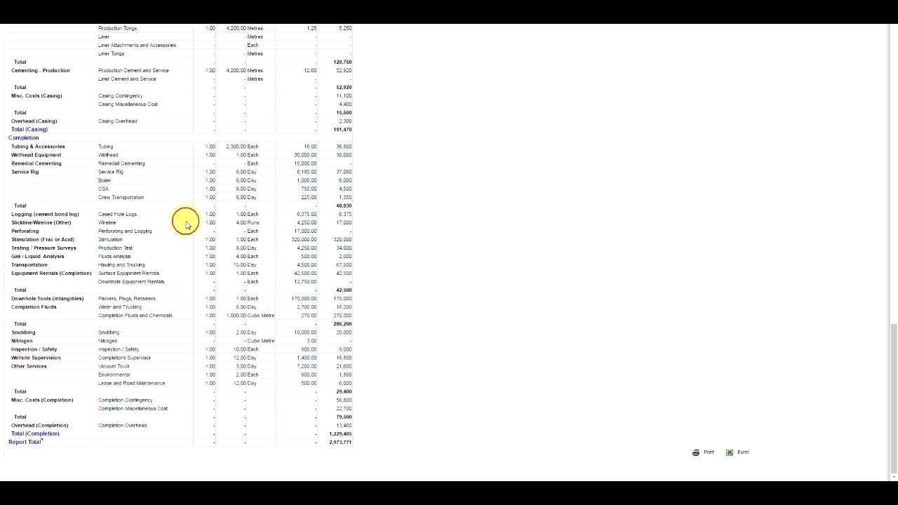
pyautogui.doubleClick(125, 257)
pyautogui.scroll(10, 176, 261)
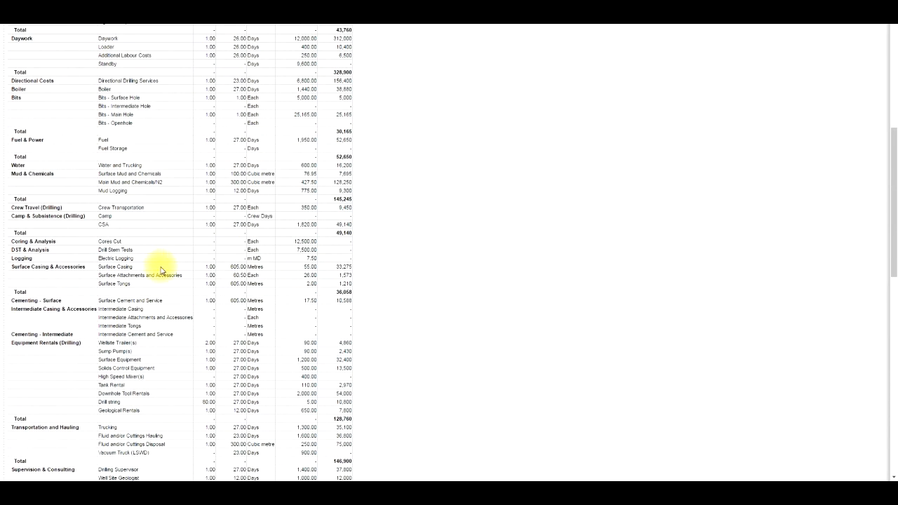
pyautogui.moveTo(111, 99); pyautogui.dragTo(120, 121)
pyautogui.click(122, 121)
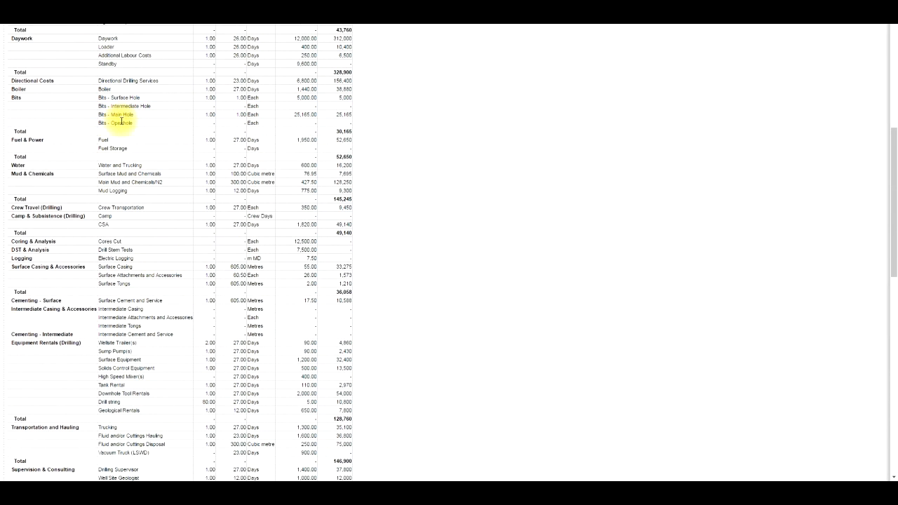
pyautogui.doubleClick(105, 241)
pyautogui.click(164, 230)
pyautogui.scroll(5, 180, 218)
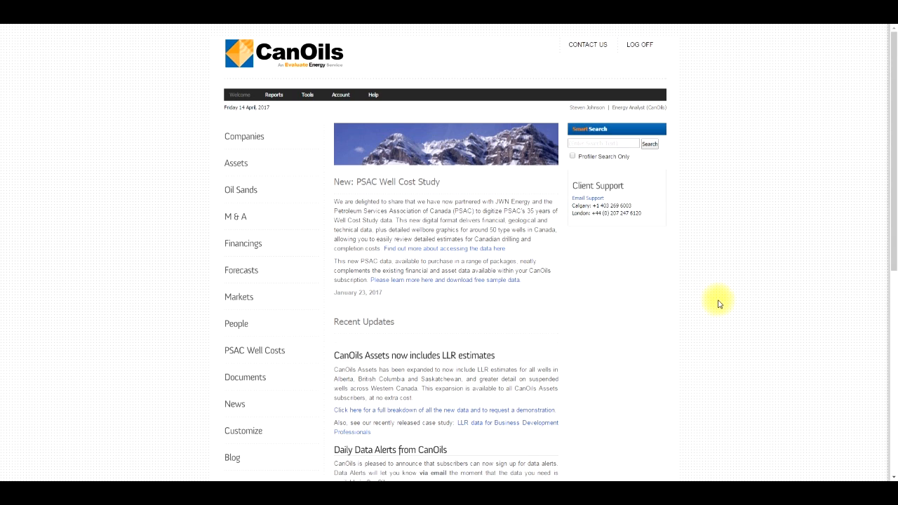
# - Start building a new PSAC Well Cost Study report
pyautogui.moveTo(277, 96)
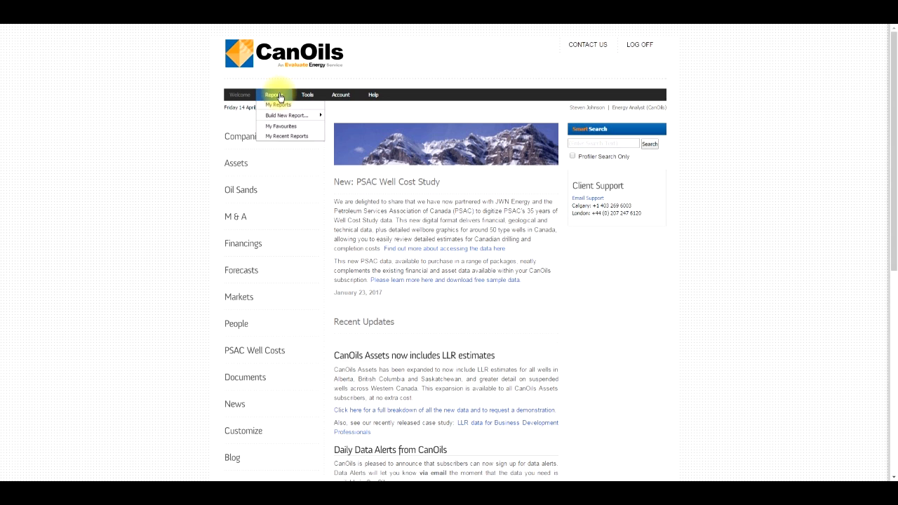
pyautogui.moveTo(309, 117)
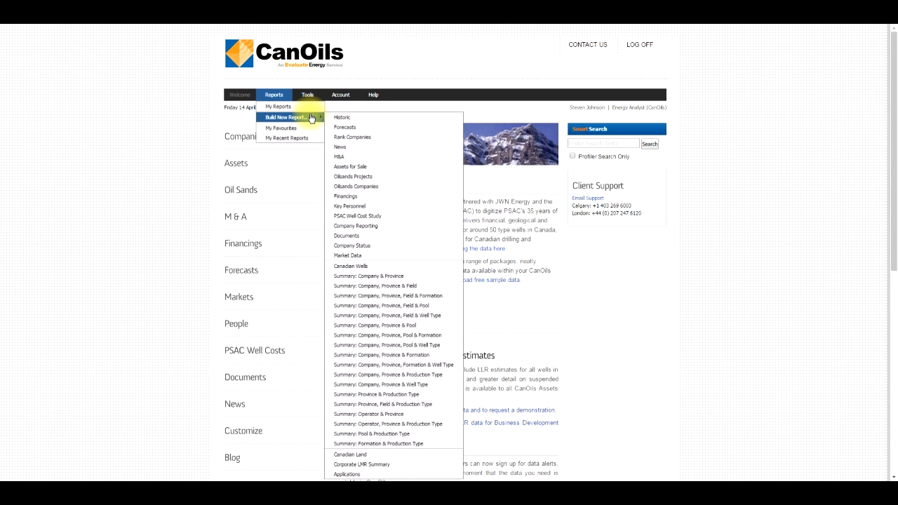
pyautogui.click(395, 218)
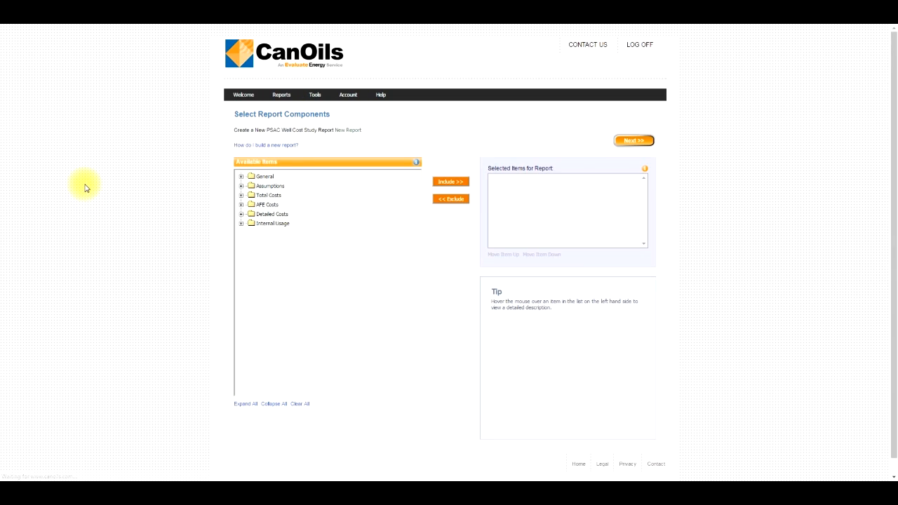
# - Select the General report items Date, Latest Study, PSAC Region Code, Area and PSAC Well Key
pyautogui.click(239, 180)
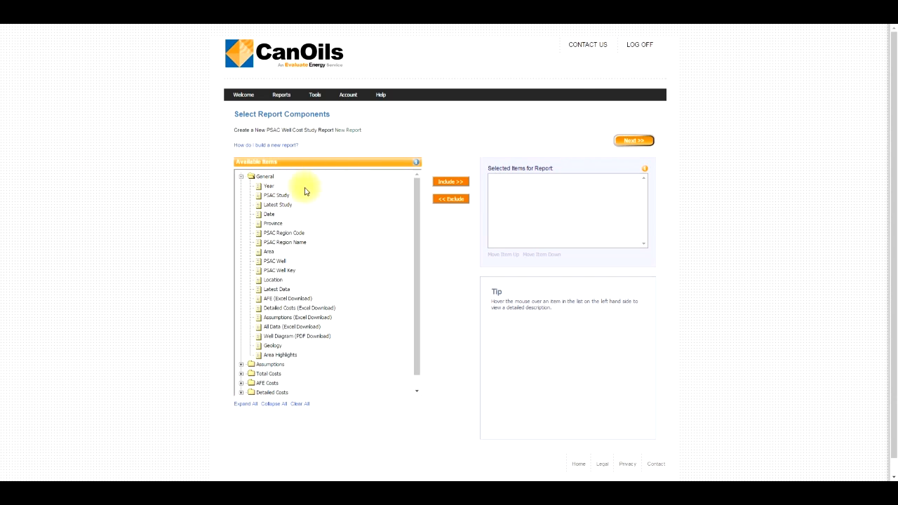
pyautogui.click(271, 214)
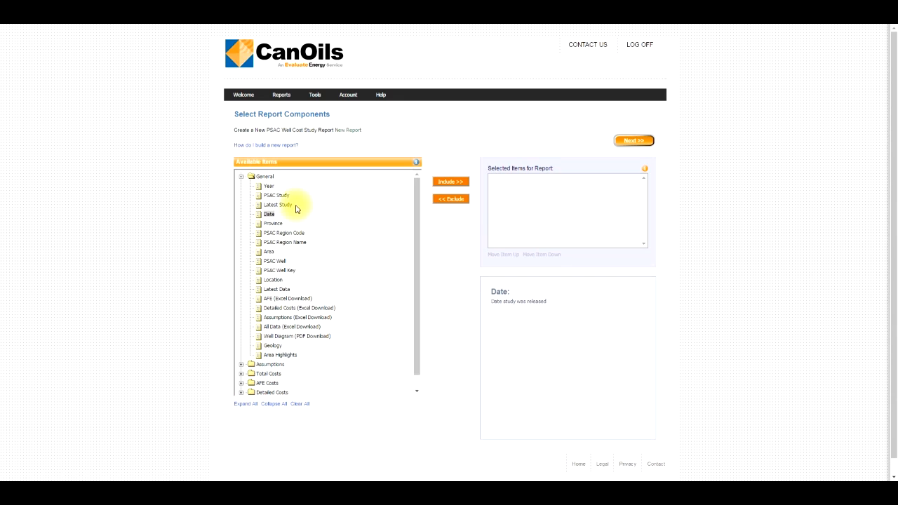
pyautogui.click(289, 204)
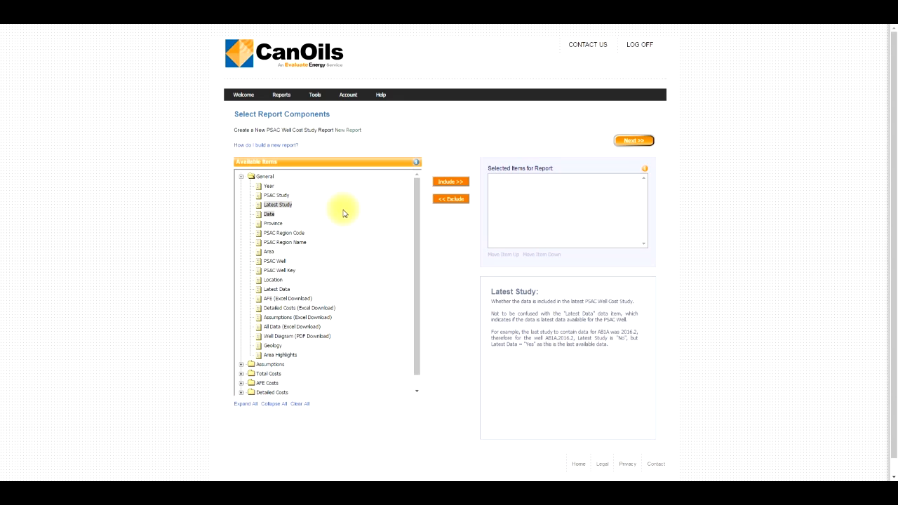
pyautogui.keyDown('ctrl'); pyautogui.click(303, 233); pyautogui.keyUp('ctrl')
pyautogui.keyDown('ctrl'); pyautogui.click(268, 252); pyautogui.keyUp('ctrl')
pyautogui.keyDown('ctrl'); pyautogui.click(286, 271); pyautogui.keyUp('ctrl')
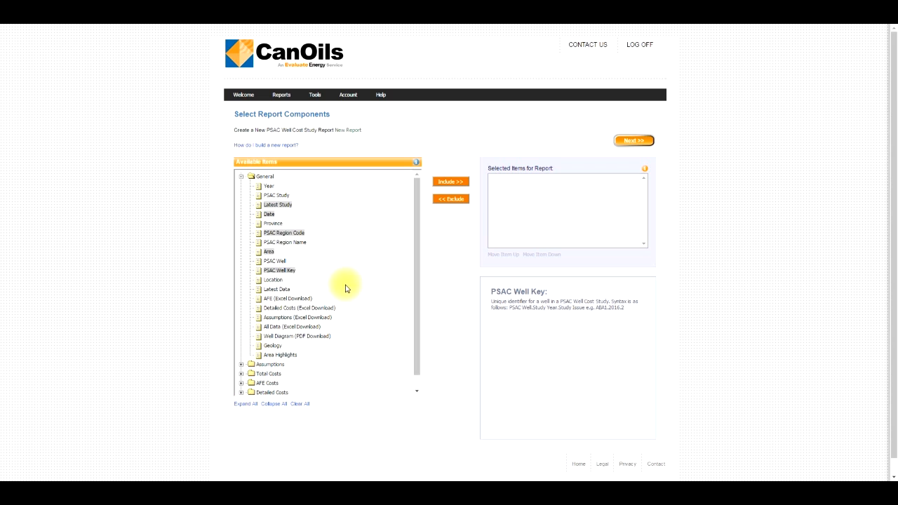
# - Also select the Well assumptions Oil / Gas, Vertical / Horizontal / Directional, Critical H2S, Target Formation, Total Measured Depth (m) and Total Vertical Depth (m)
pyautogui.scroll(-2, 353, 278)
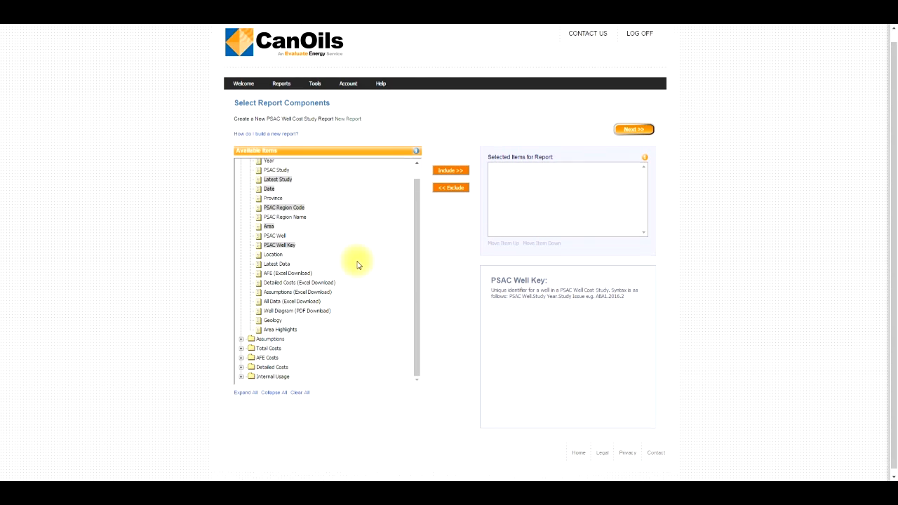
pyautogui.click(241, 334)
pyautogui.scroll(-2, 367, 275)
pyautogui.click(250, 297)
pyautogui.scroll(-2, 379, 263)
pyautogui.click(284, 260)
pyautogui.click(309, 268)
pyautogui.click(280, 259)
pyautogui.click(314, 268)
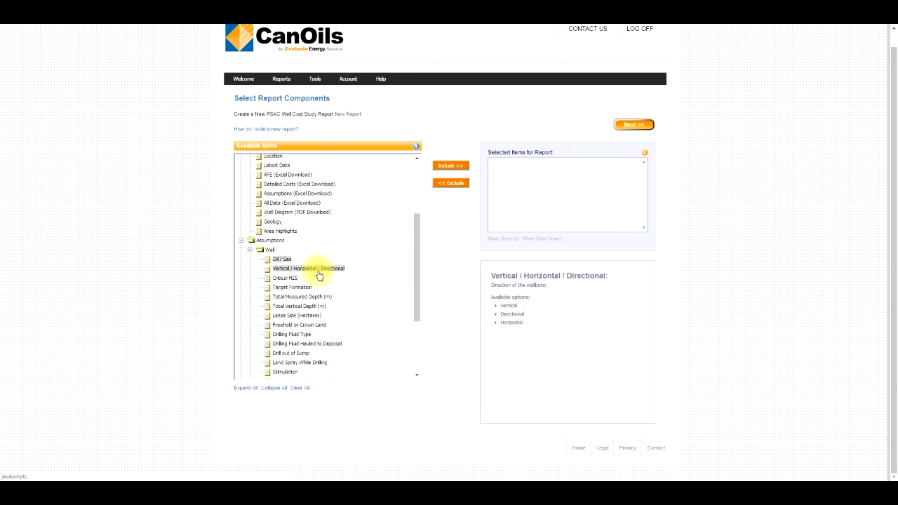
pyautogui.click(285, 279)
pyautogui.click(305, 288)
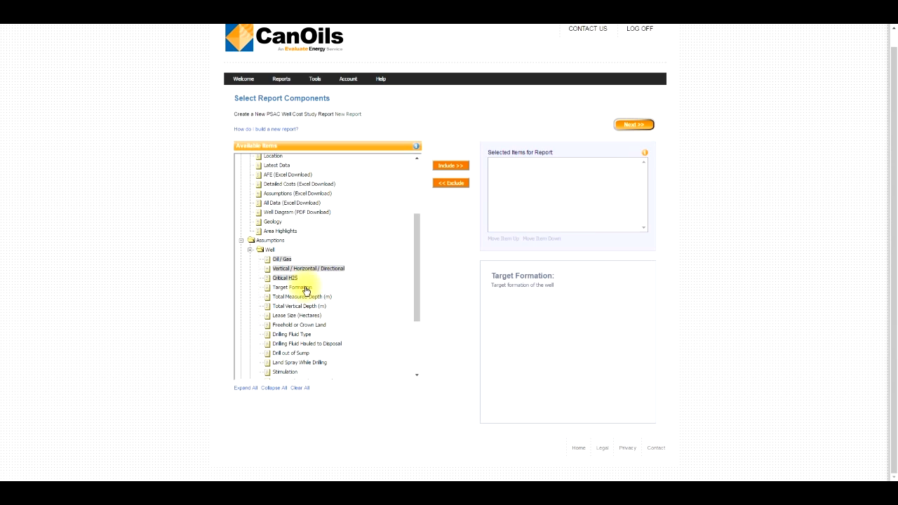
pyautogui.click(321, 297)
pyautogui.click(325, 306)
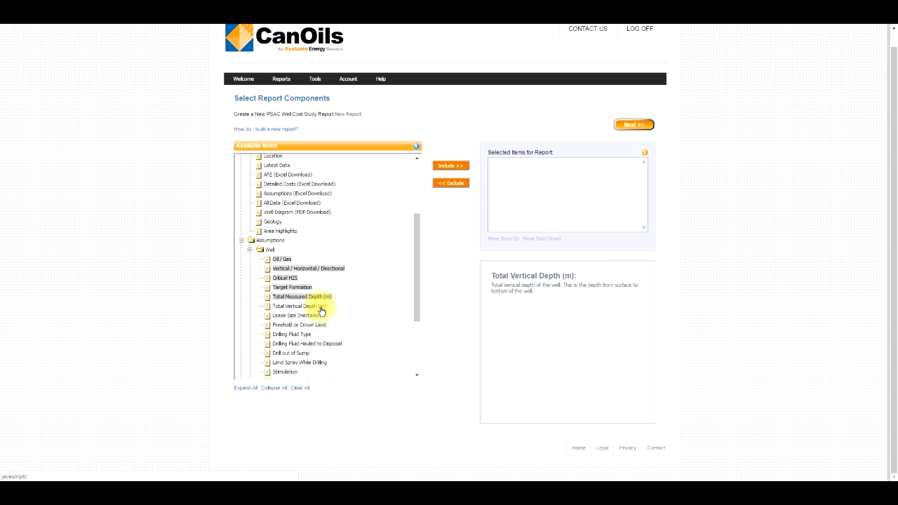
# - Add Drilling Fluid Type and Stimulation from the Well assumptions and Camp Required from Rig & Camp to the selection
pyautogui.scroll(-5, 371, 297)
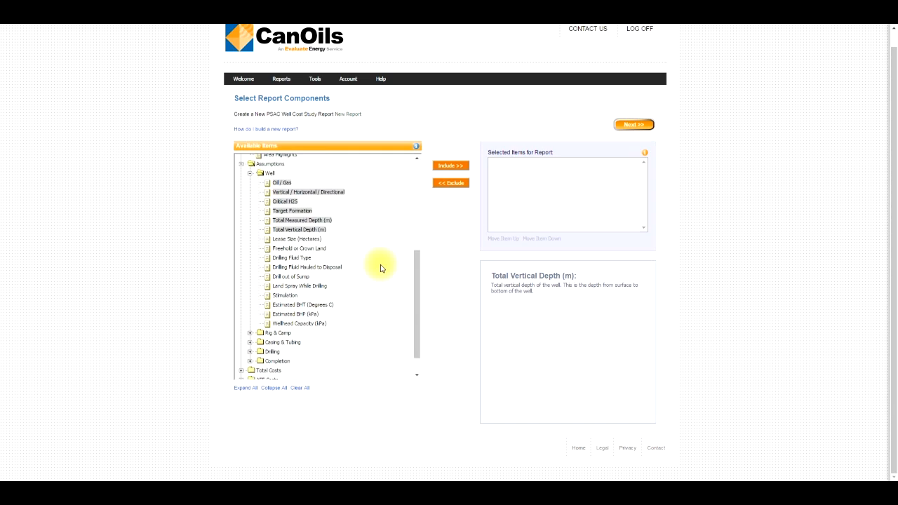
pyautogui.click(306, 233)
pyautogui.click(287, 269)
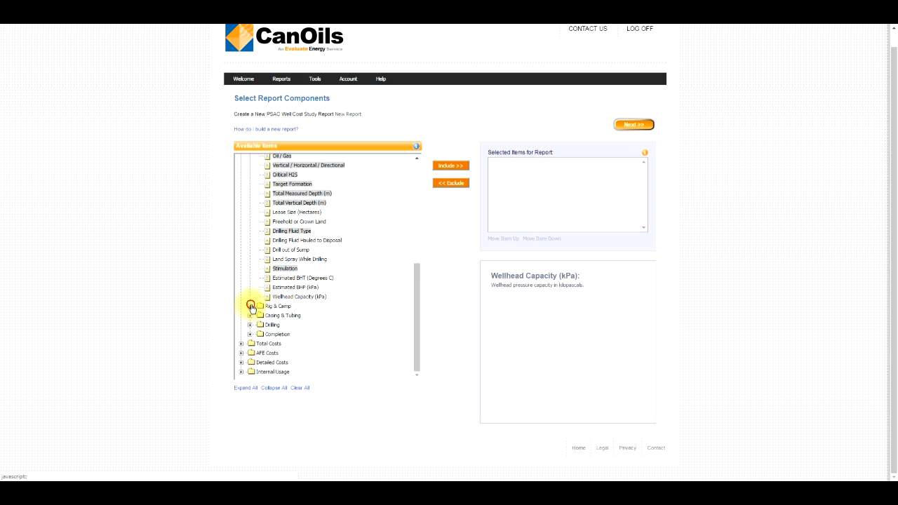
pyautogui.click(251, 307)
pyautogui.scroll(-5, 371, 282)
pyautogui.click(303, 307)
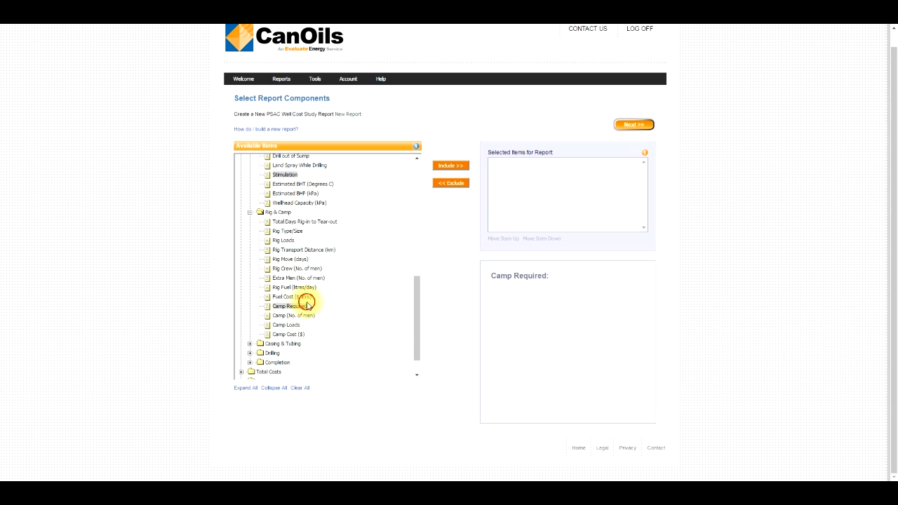
# - Select the surface, intermediate and production casing specifications, Liner Required and Tubing Specification, and include all selected items in the report
pyautogui.scroll(-2, 377, 231)
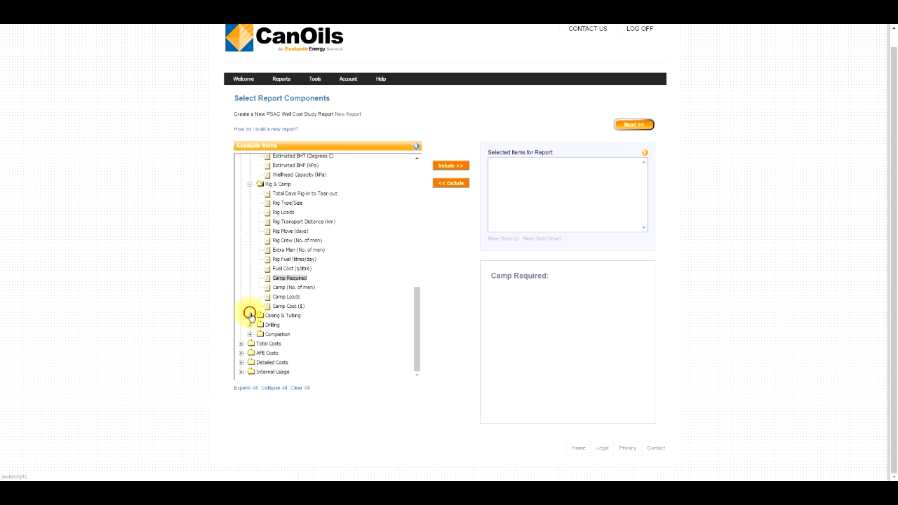
pyautogui.click(250, 315)
pyautogui.scroll(-5, 367, 245)
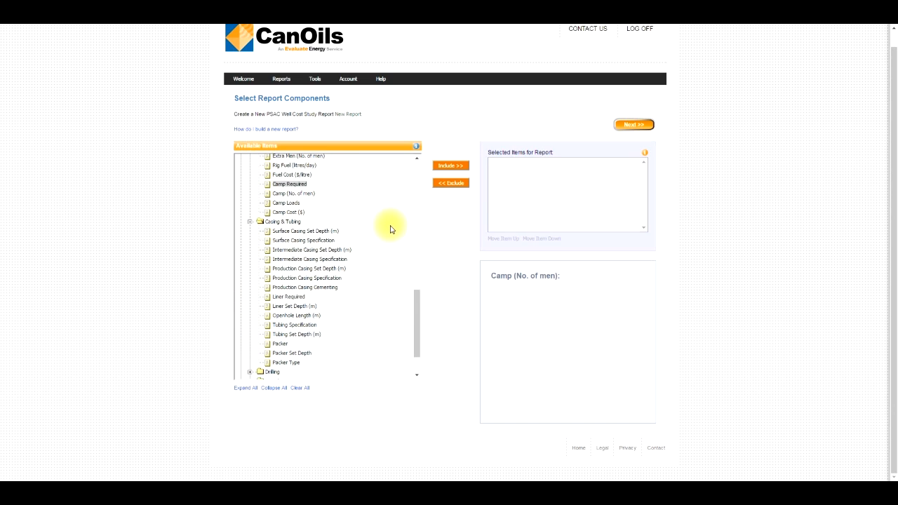
pyautogui.click(327, 241)
pyautogui.click(343, 259)
pyautogui.click(335, 278)
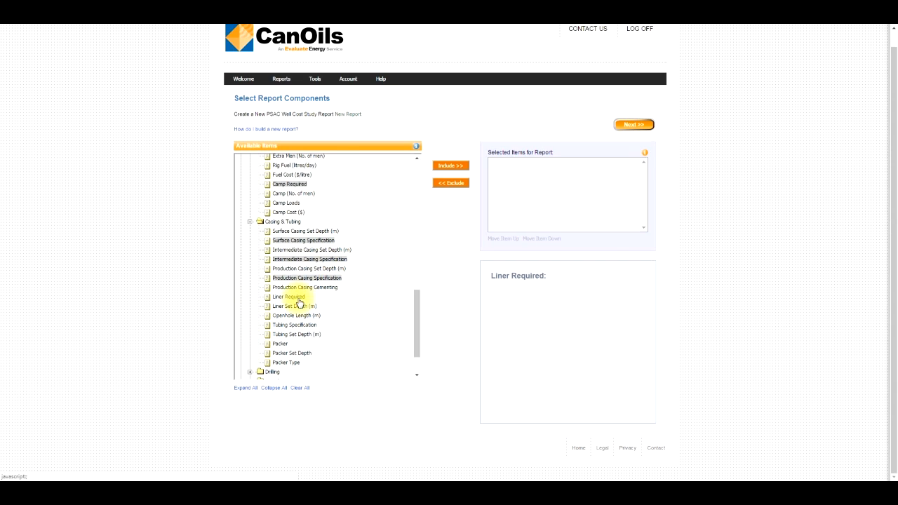
pyautogui.click(288, 297)
pyautogui.click(313, 326)
pyautogui.click(451, 166)
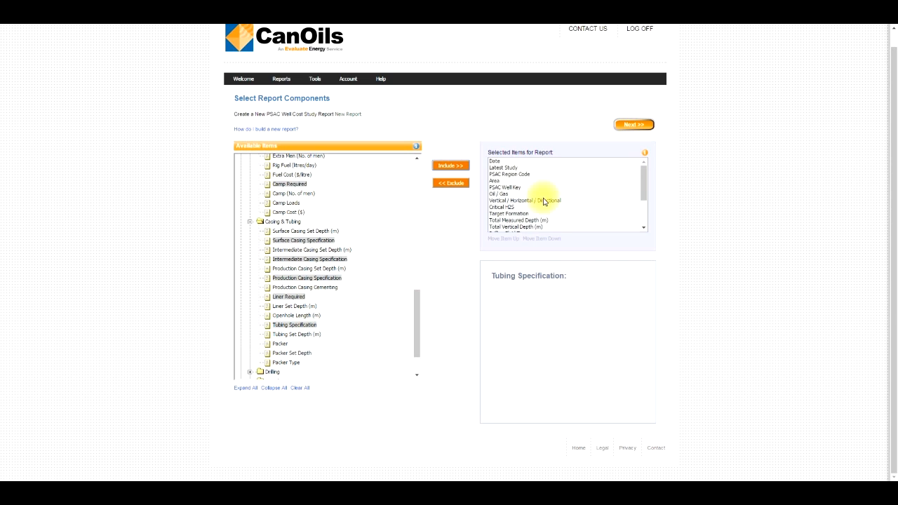
pyautogui.scroll(-3, 545, 200)
# - Include the Detailed Costs items Cost Category, Cost Sub Category, Cost Item, No. of Units, Cost Unit, Cost Per Unit ($) and Total Cost ($)
pyautogui.scroll(-2, 372, 309)
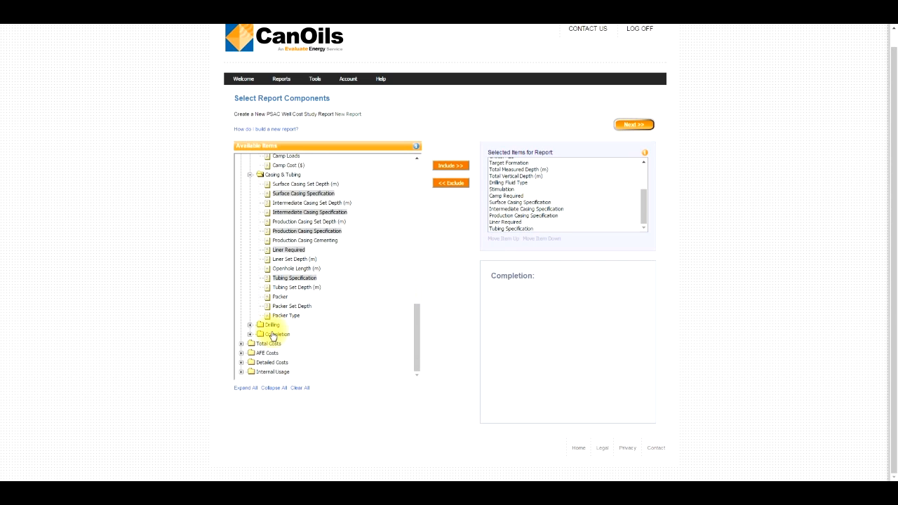
pyautogui.click(240, 345)
pyautogui.scroll(-2, 353, 296)
pyautogui.click(240, 328)
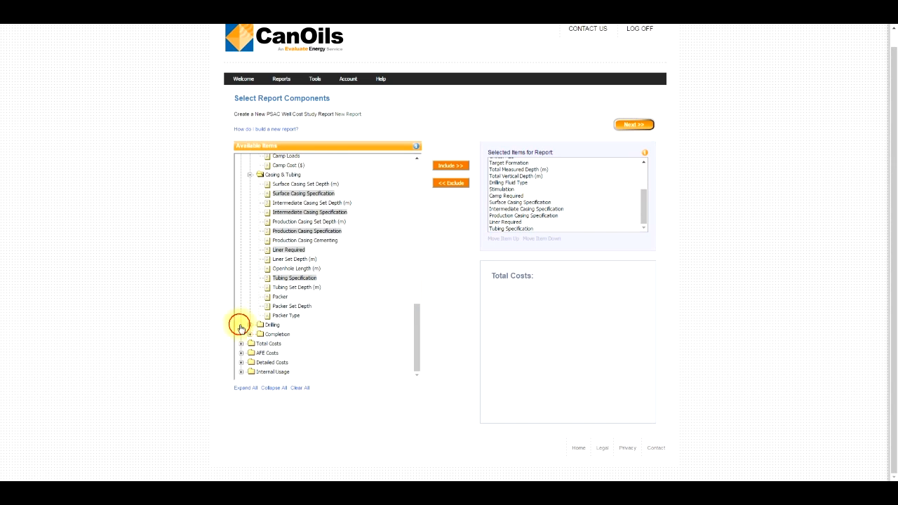
pyautogui.click(242, 363)
pyautogui.scroll(-3, 347, 321)
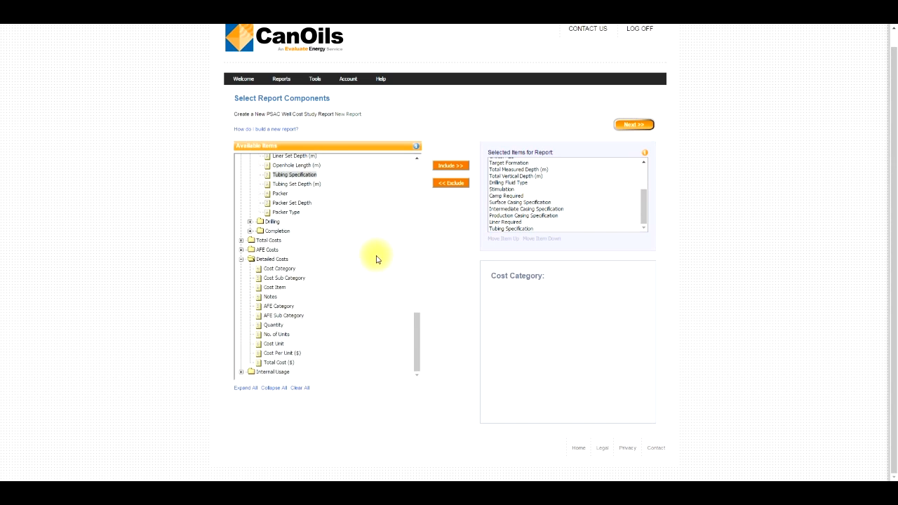
pyautogui.click(289, 270)
pyautogui.keyDown('ctrl'); pyautogui.click(292, 279); pyautogui.keyUp('ctrl')
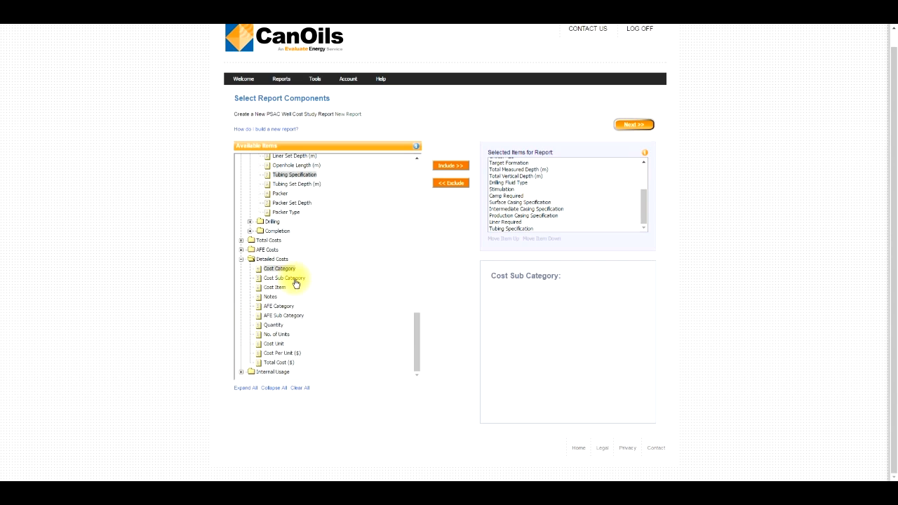
pyautogui.keyDown('ctrl'); pyautogui.click(274, 287); pyautogui.keyUp('ctrl')
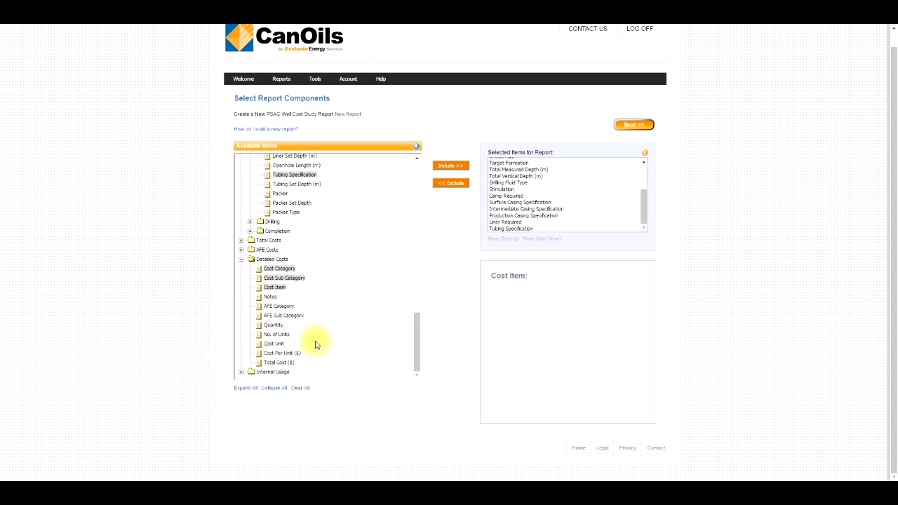
pyautogui.keyDown('ctrl'); pyautogui.click(276, 335); pyautogui.keyUp('ctrl')
pyautogui.keyDown('ctrl'); pyautogui.click(275, 344); pyautogui.keyUp('ctrl')
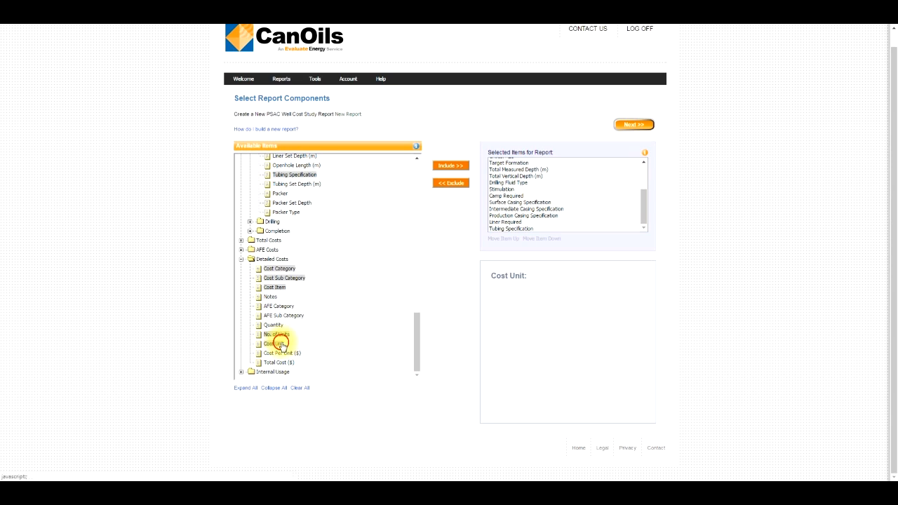
pyautogui.keyDown('ctrl'); pyautogui.click(296, 355); pyautogui.keyUp('ctrl')
pyautogui.keyDown('ctrl'); pyautogui.click(286, 363); pyautogui.keyUp('ctrl')
pyautogui.click(451, 166)
# - Check the list of items selected for the report and their order
pyautogui.click(518, 189)
pyautogui.scroll(-2, 518, 189)
pyautogui.scroll(6, 512, 210)
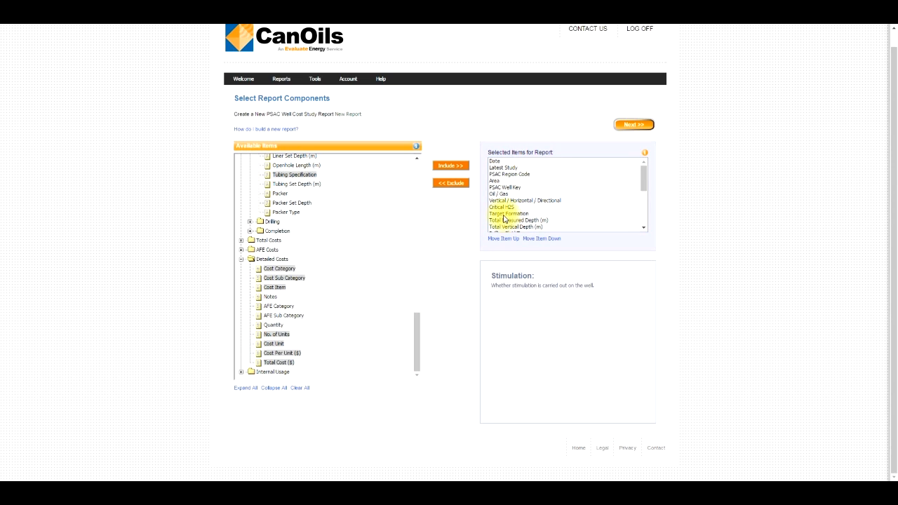
pyautogui.scroll(-8, 544, 200)
pyautogui.click(546, 196)
pyautogui.click(542, 215)
pyautogui.scroll(5, 543, 211)
pyautogui.click(541, 207)
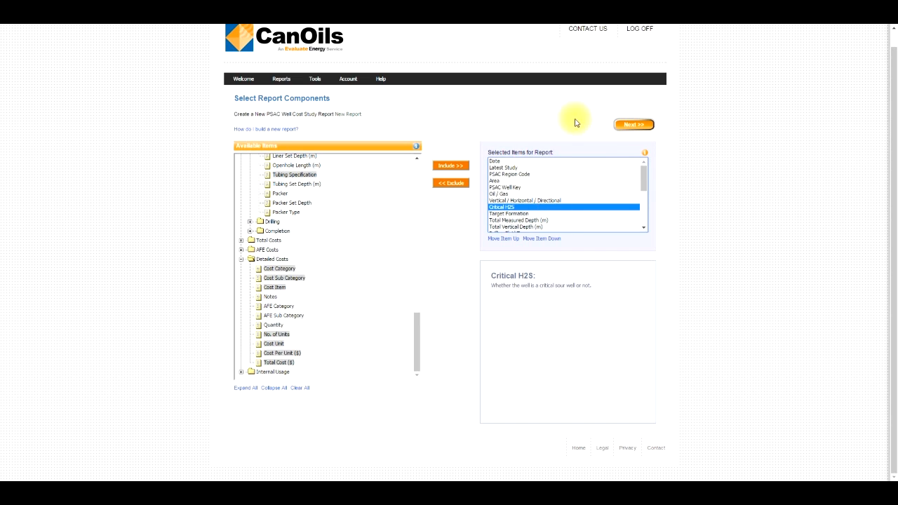
# - Proceed to editing the report and expand the PSAC Region Code filter
pyautogui.click(628, 125)
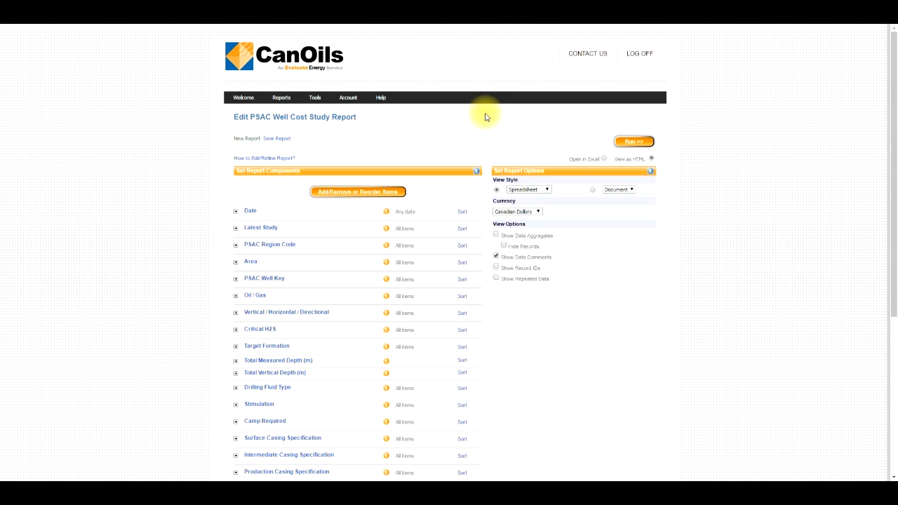
pyautogui.scroll(-3, 154, 249)
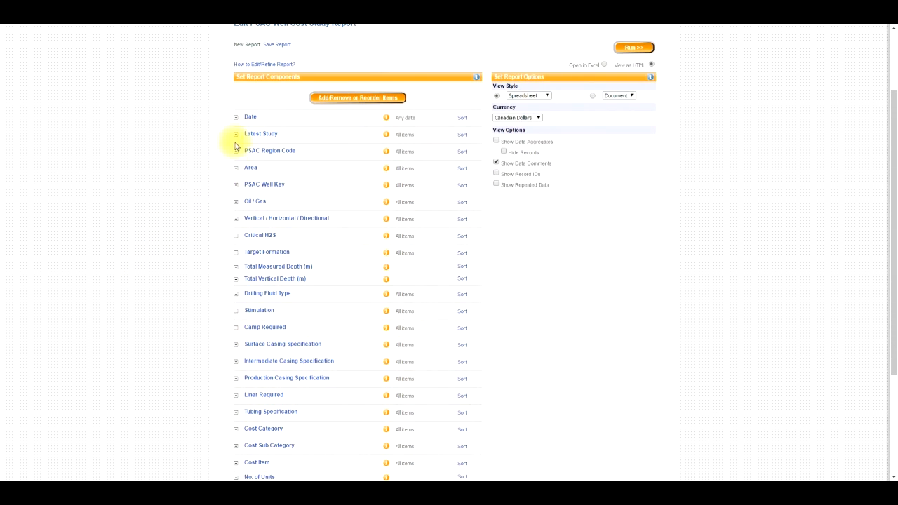
pyautogui.click(181, 151)
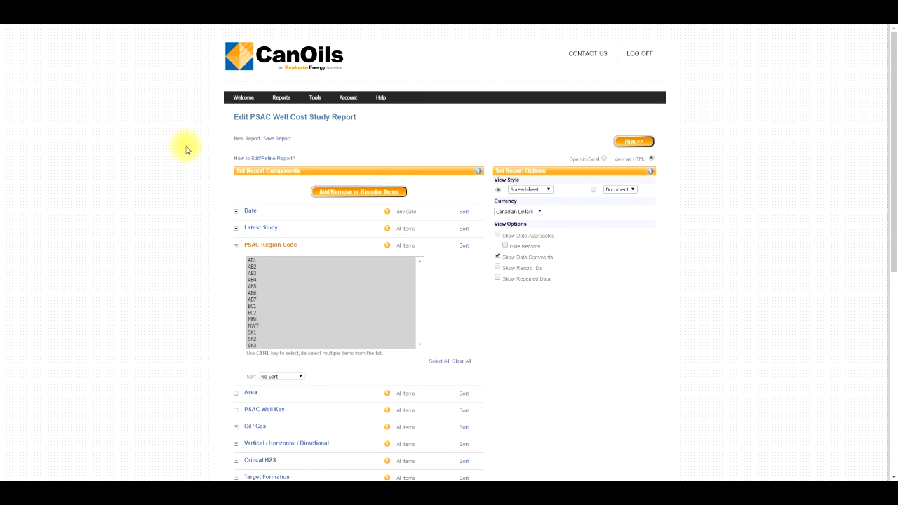
# - Try limiting the PSAC Region Code filter to AB5, and reselect all region codes
pyautogui.click(286, 311)
pyautogui.click(271, 285)
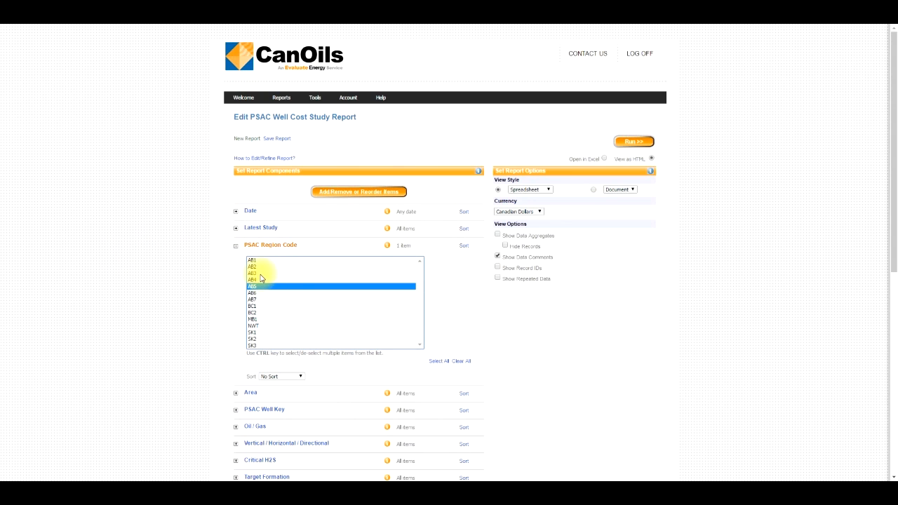
pyautogui.hotkey('ctrl', 'a')
pyautogui.click(178, 276)
# - Limit the Target Formation filter to Cardium and Montney
pyautogui.scroll(-4, 178, 274)
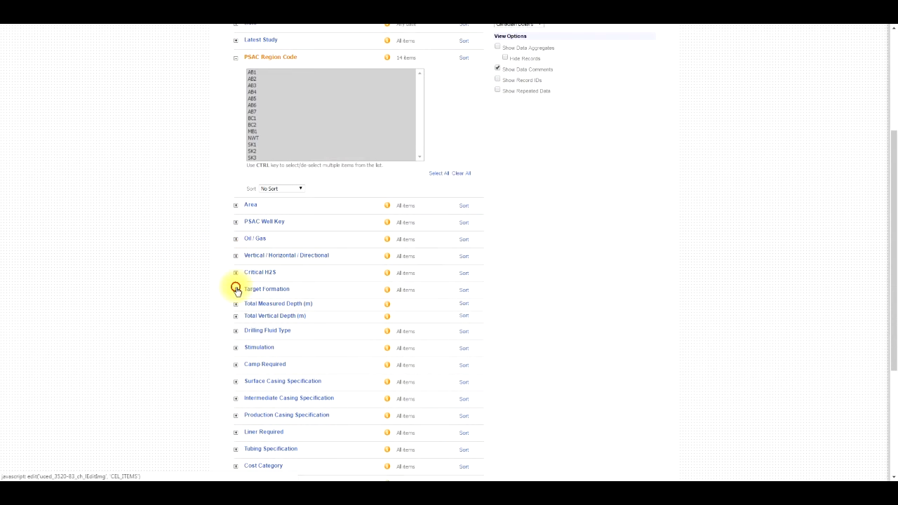
pyautogui.scroll(-2, 294, 331)
pyautogui.click(284, 307)
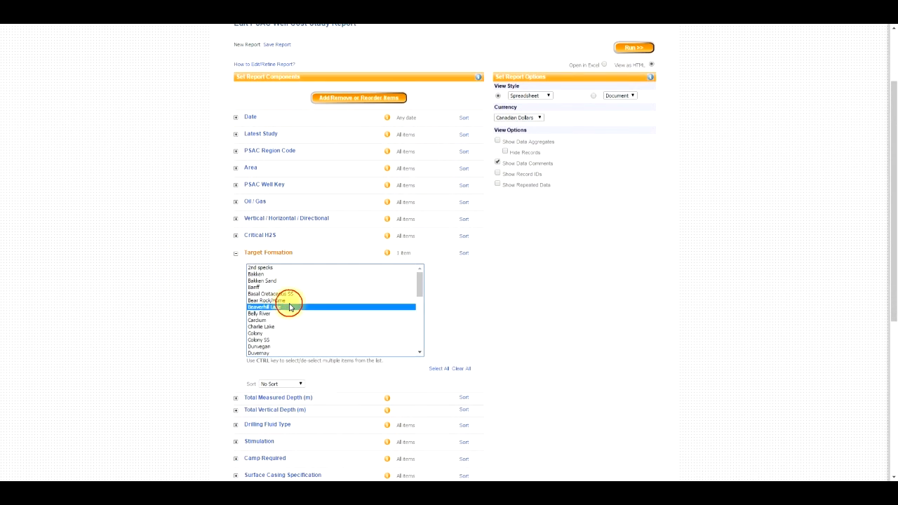
pyautogui.click(279, 320)
pyautogui.scroll(-2, 319, 298)
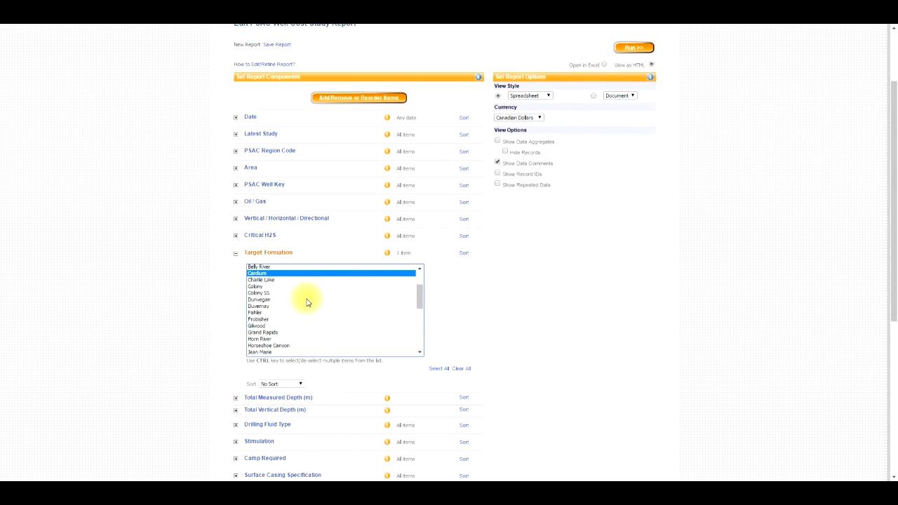
pyautogui.scroll(-2, 304, 302)
pyautogui.scroll(-2, 304, 302)
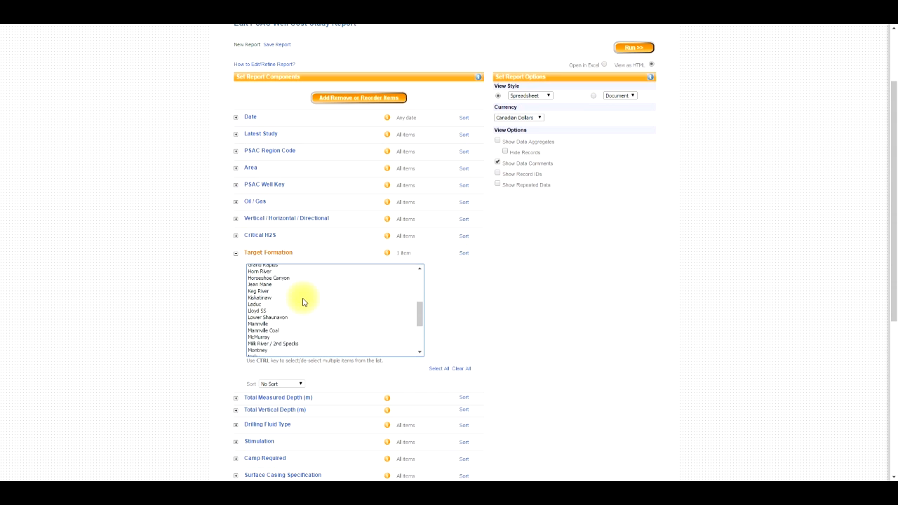
pyautogui.keyDown('ctrl'); pyautogui.click(281, 325); pyautogui.keyUp('ctrl')
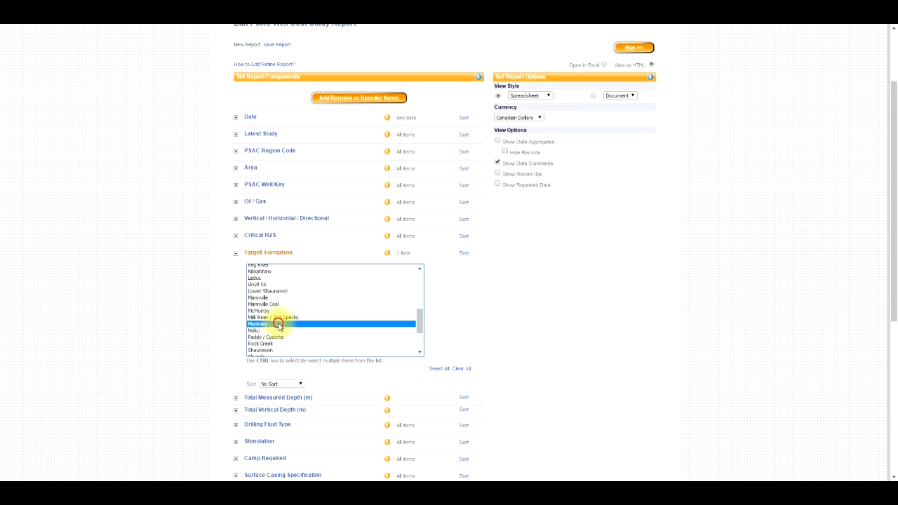
pyautogui.scroll(-2, 285, 309)
pyautogui.click(210, 297)
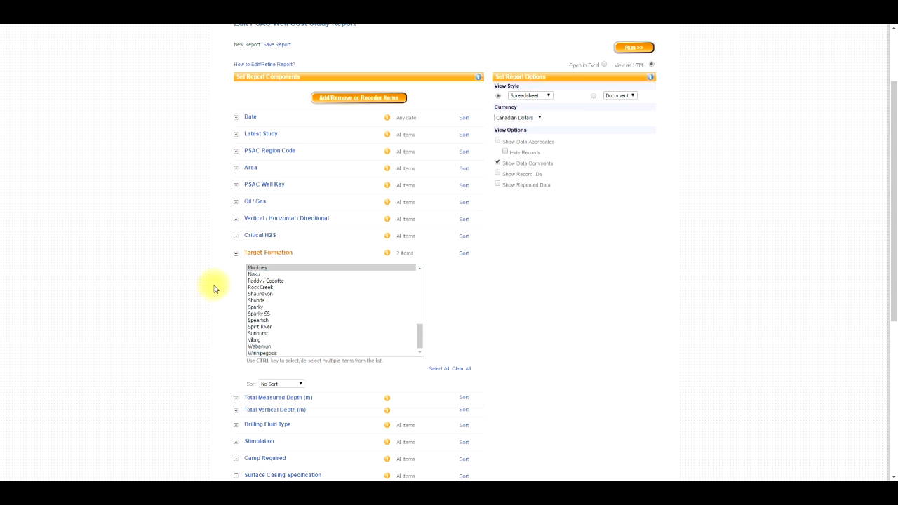
# - Review the filter options available under Stimulation and Intermediate Casing Specification
pyautogui.scroll(2, 221, 292)
pyautogui.scroll(-2, 205, 311)
pyautogui.scroll(-5, 205, 308)
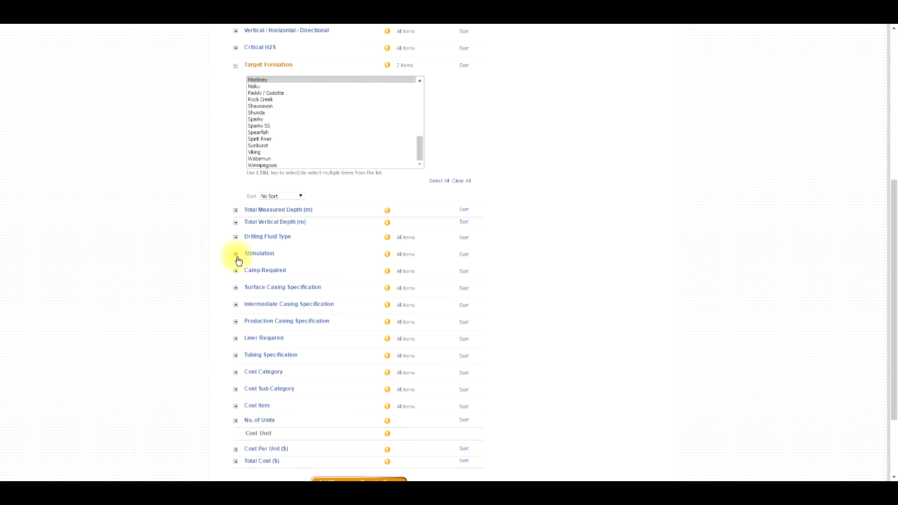
pyautogui.click(235, 256)
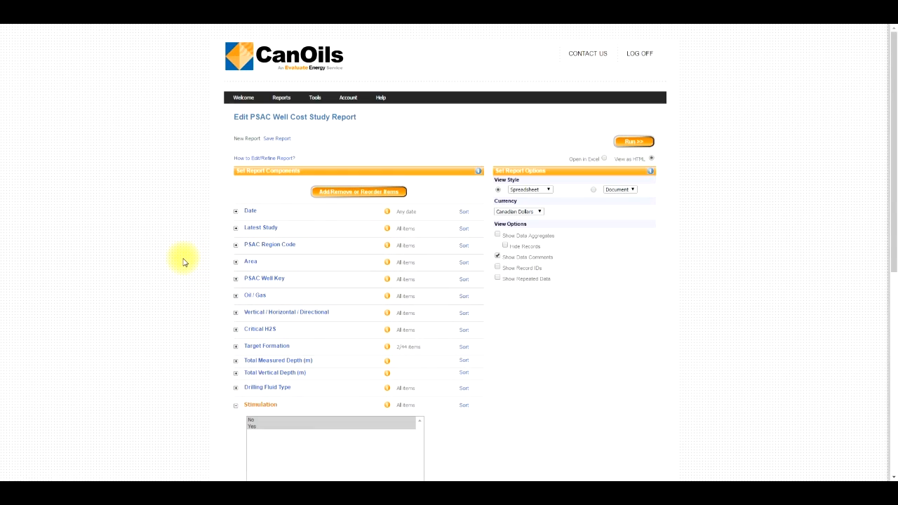
pyautogui.scroll(-5, 151, 295)
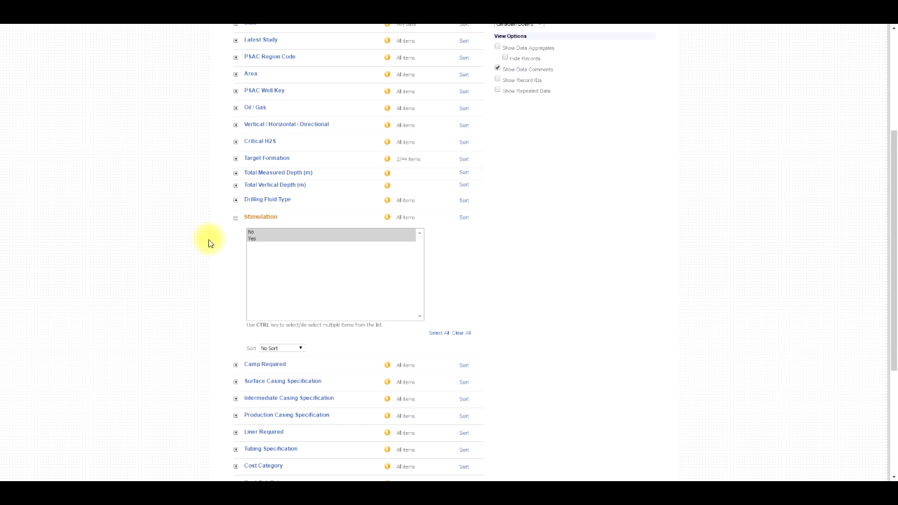
pyautogui.scroll(-5, 203, 246)
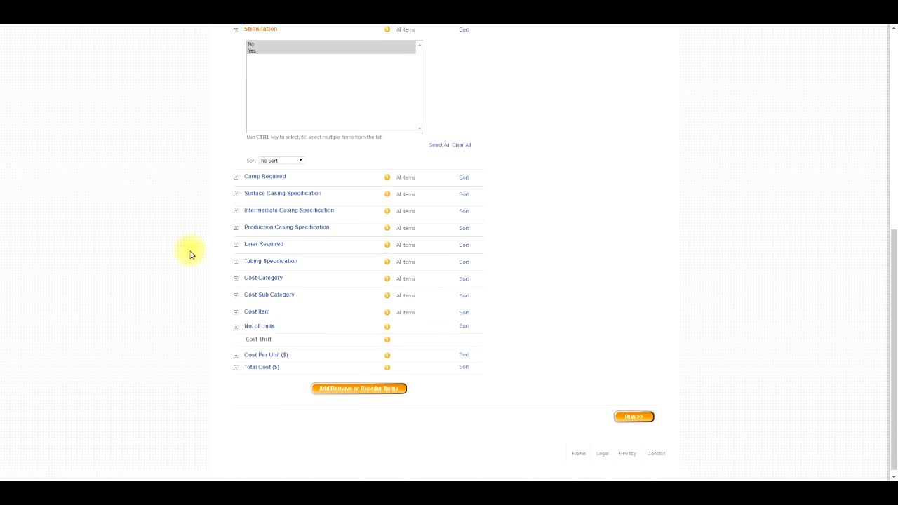
pyautogui.click(237, 211)
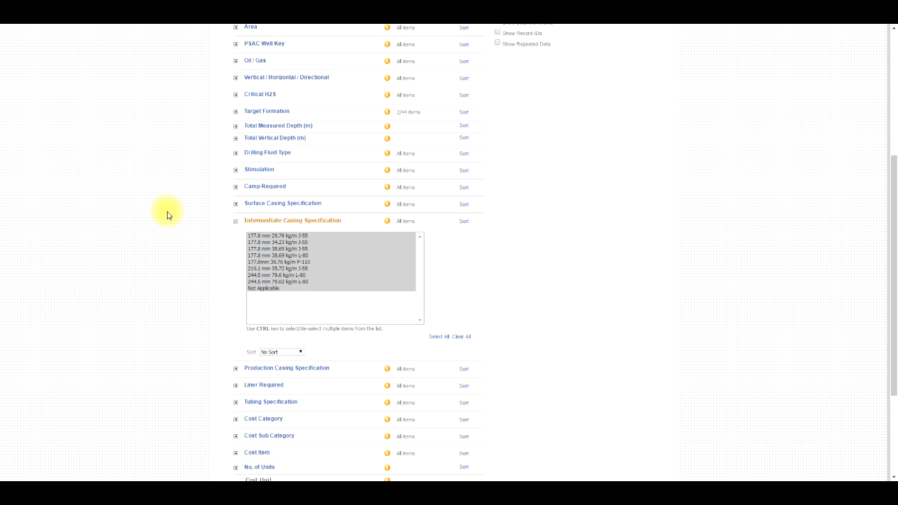
pyautogui.scroll(-3, 175, 214)
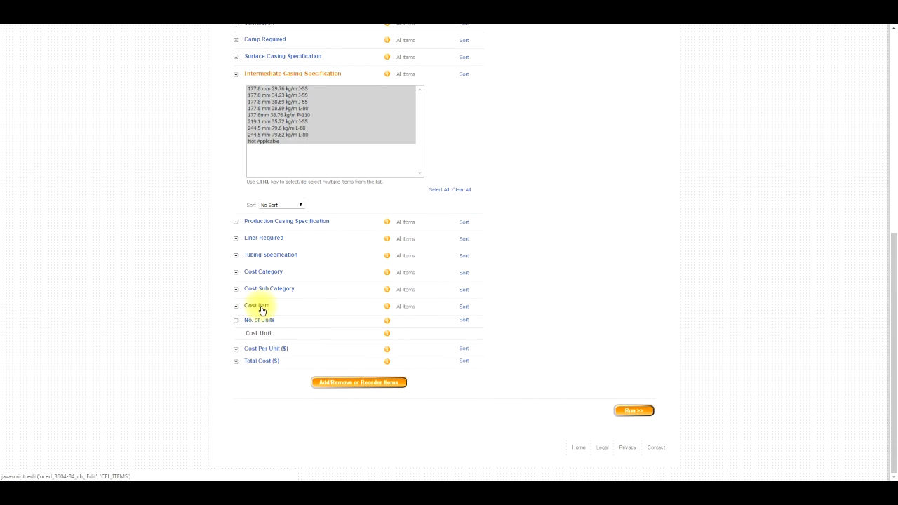
# - Try limiting the Cost Category filter to Completion, and reselect all cost categories
pyautogui.click(216, 280)
pyautogui.scroll(-5, 160, 296)
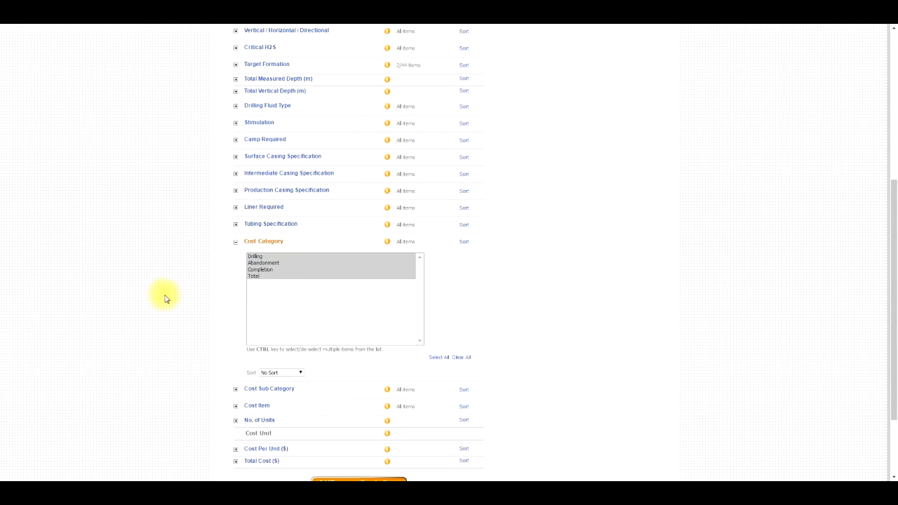
pyautogui.click(274, 263)
pyautogui.click(265, 270)
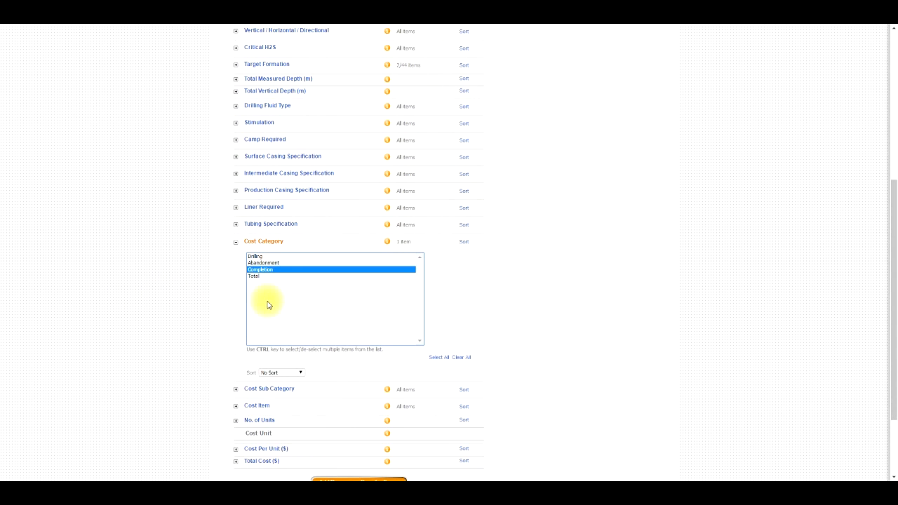
pyautogui.hotkey('ctrl', 'a')
pyautogui.click(212, 287)
# - Try the Cost Sub Category filter with only Construction and with only Rentals, and reselect all sub categories
pyautogui.scroll(-2, 212, 286)
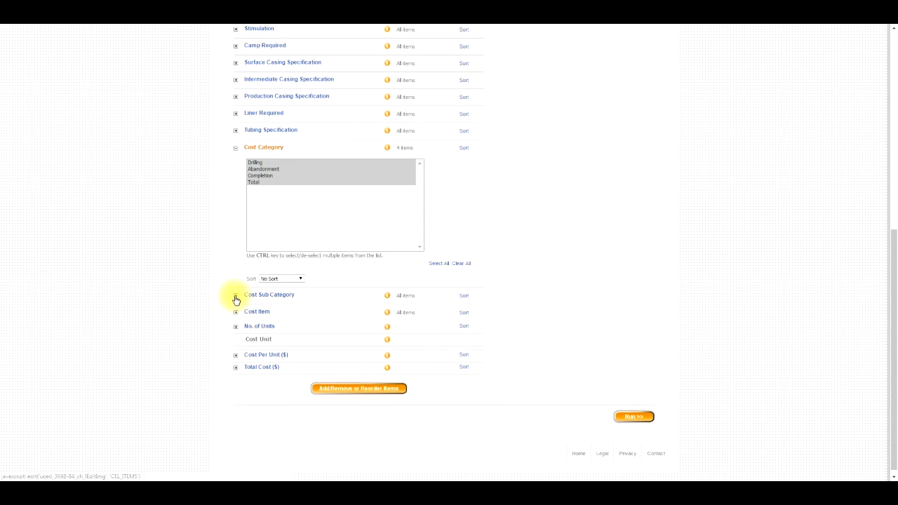
pyautogui.click(236, 297)
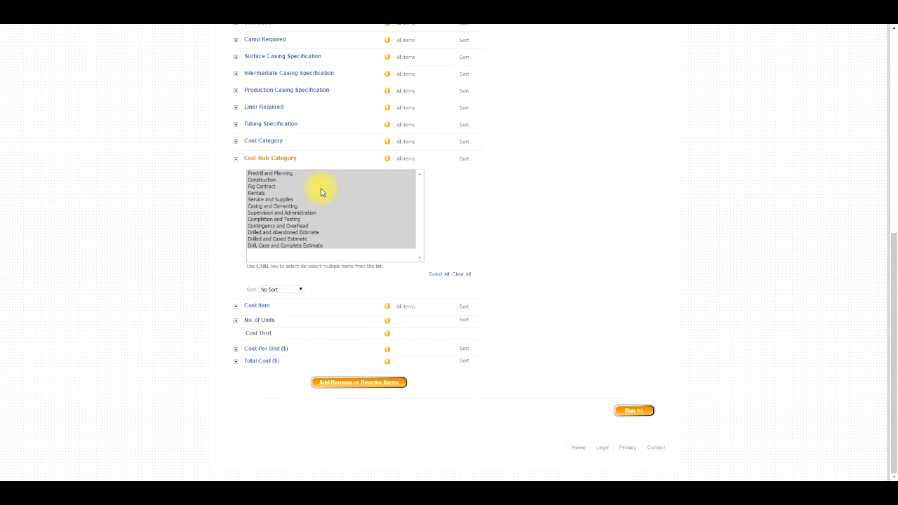
pyautogui.click(272, 180)
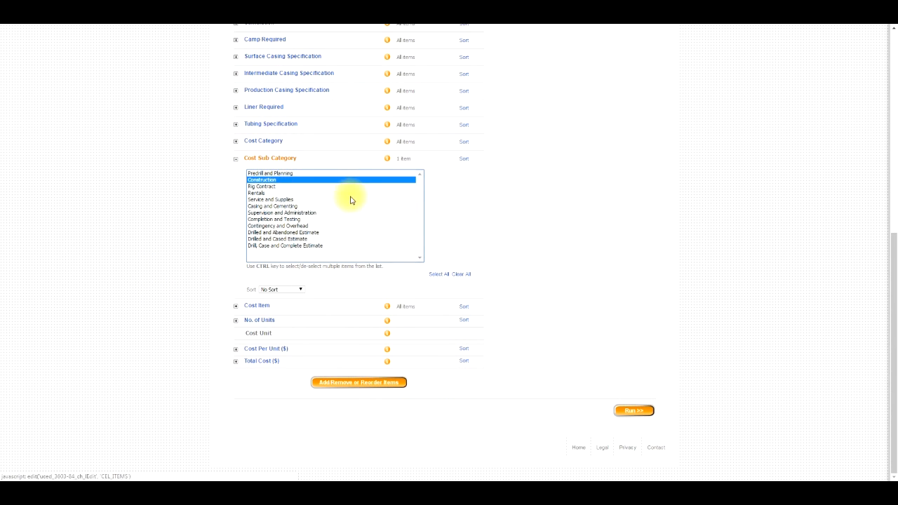
pyautogui.click(291, 193)
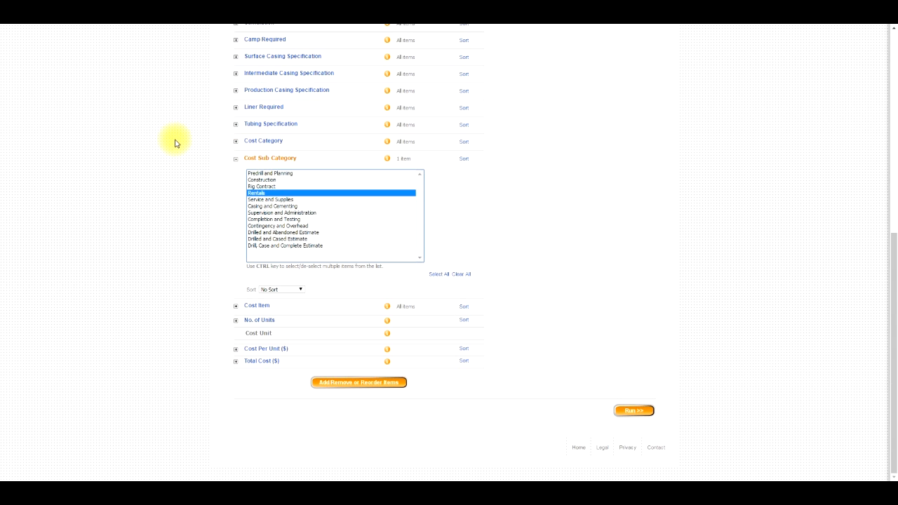
pyautogui.hotkey('ctrl', 'a')
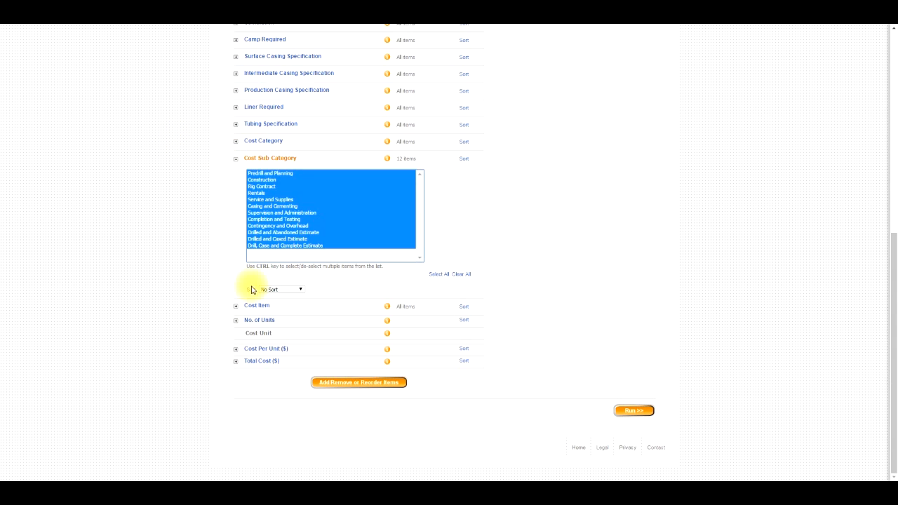
# - Try limiting the Cost Item filter to Lease Maintenance, Bridges / Culverts / Cattle Guards, Lease Reclamation, Lease Reclamation Supervision and Rig Move
pyautogui.click(235, 306)
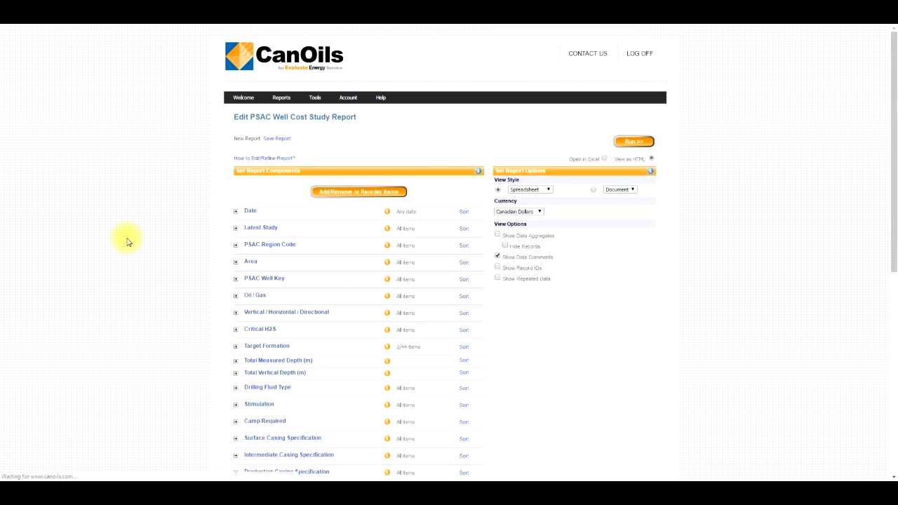
pyautogui.click(306, 208)
pyautogui.moveTo(416, 205)
pyautogui.mouseDown()
pyautogui.moveTo(418, 271)
pyautogui.moveTo(421, 188)
pyautogui.mouseUp()
pyautogui.click(327, 236)
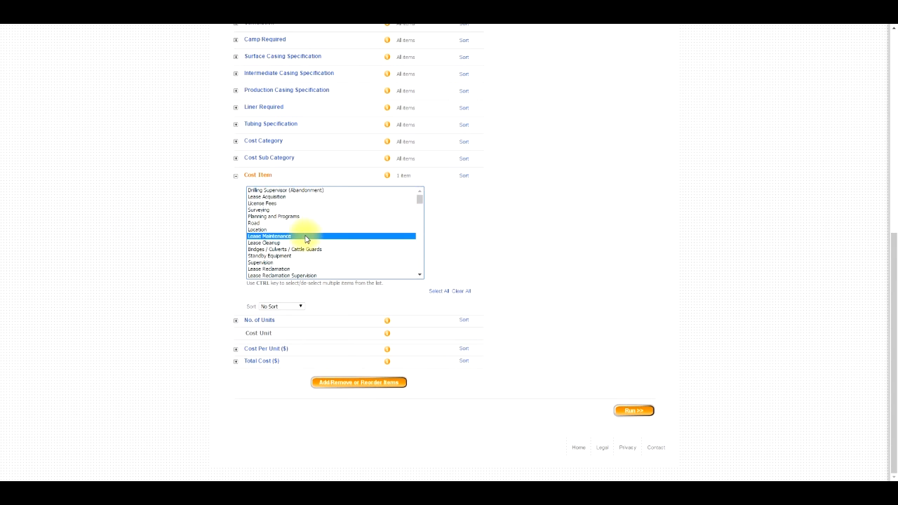
pyautogui.keyDown('ctrl'); pyautogui.click(311, 249); pyautogui.keyUp('ctrl')
pyautogui.scroll(-2, 319, 251)
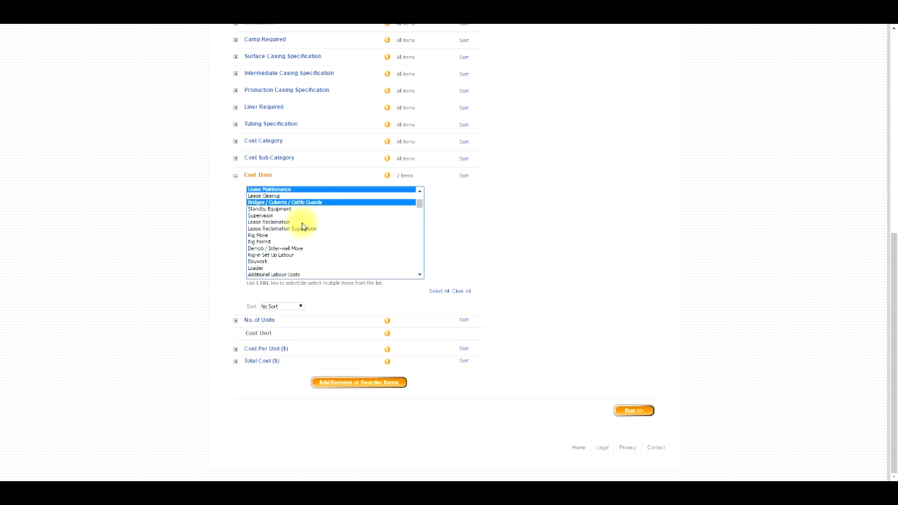
pyautogui.keyDown('ctrl'); pyautogui.click(303, 223); pyautogui.keyUp('ctrl')
pyautogui.keyDown('ctrl'); pyautogui.click(302, 229); pyautogui.keyUp('ctrl')
pyautogui.keyDown('ctrl'); pyautogui.click(306, 235); pyautogui.keyUp('ctrl')
# - Add the Surface Hole, Intermediate Hole, Main Hole and Openhole bits to the Cost Item selection
pyautogui.scroll(-10, 316, 245)
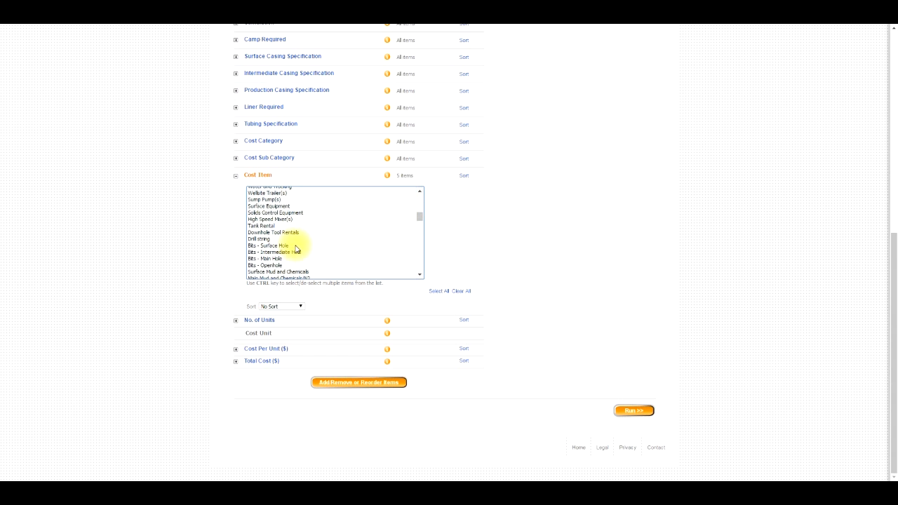
pyautogui.keyDown('ctrl'); pyautogui.click(284, 245); pyautogui.keyUp('ctrl')
pyautogui.keyDown('ctrl'); pyautogui.click(287, 252); pyautogui.keyUp('ctrl')
pyautogui.keyDown('ctrl'); pyautogui.click(289, 259); pyautogui.keyUp('ctrl')
pyautogui.keyDown('ctrl'); pyautogui.click(291, 265); pyautogui.keyUp('ctrl')
# - Replace the partial Cost Item selection with all cost items
pyautogui.moveTo(419, 217)
pyautogui.mouseDown()
pyautogui.moveTo(420, 228)
pyautogui.moveTo(418, 195)
pyautogui.moveTo(420, 203)
pyautogui.mouseUp()
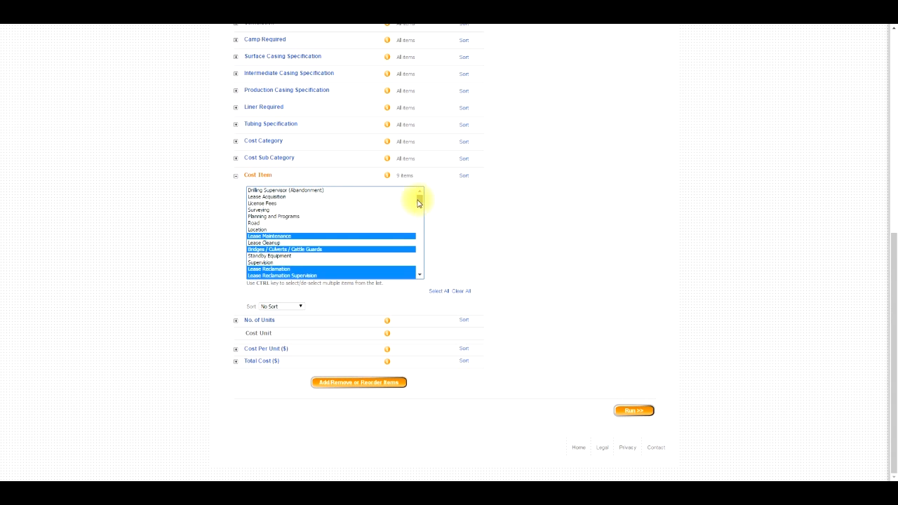
pyautogui.click(348, 217)
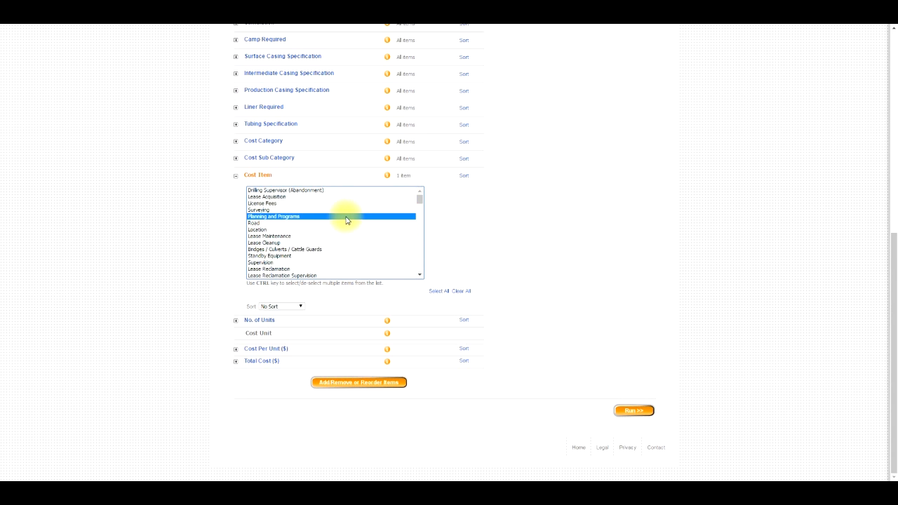
pyautogui.hotkey('ctrl', 'a')
pyautogui.click(144, 224)
# - Run the report as an HTML spreadsheet in Canadian Dollars and maximize its results window
pyautogui.scroll(5, 164, 241)
pyautogui.scroll(-2, 164, 241)
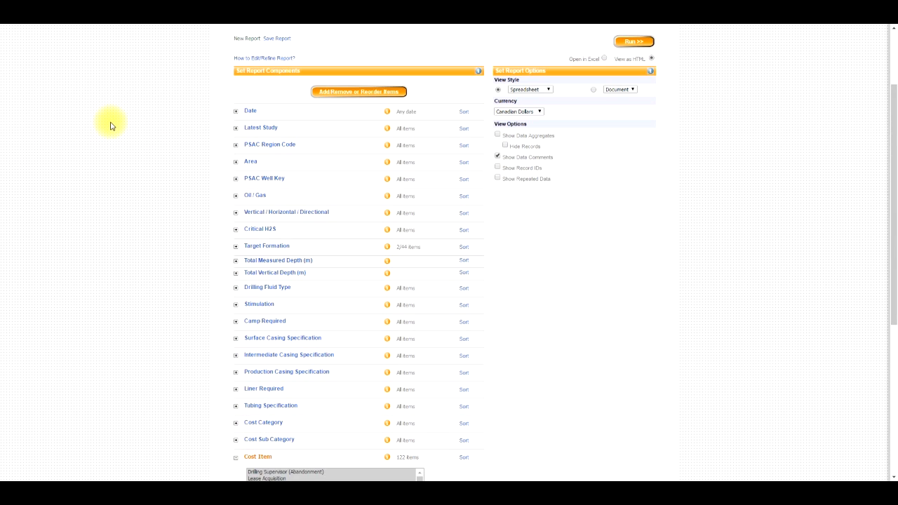
pyautogui.scroll(1, 126, 187)
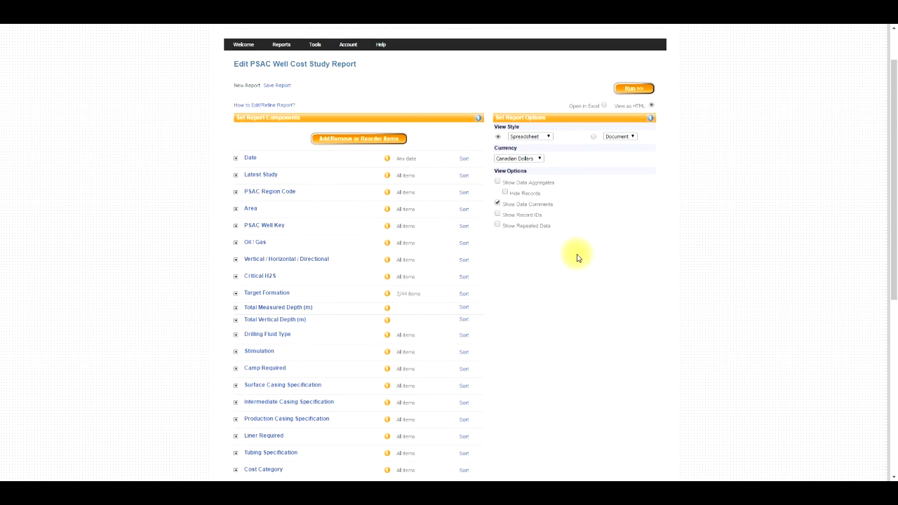
pyautogui.click(632, 89)
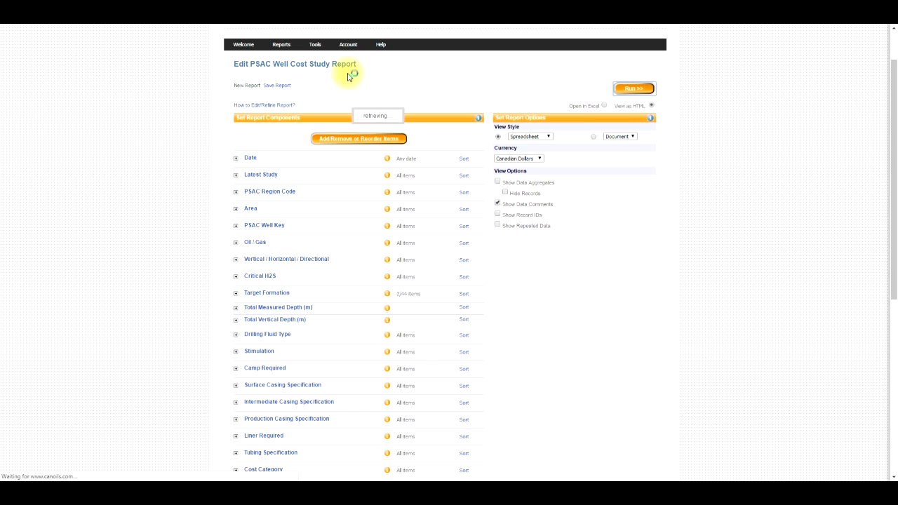
pyautogui.moveTo(355, 103); pyautogui.dragTo(116, 39)
pyautogui.doubleClick(149, 43)
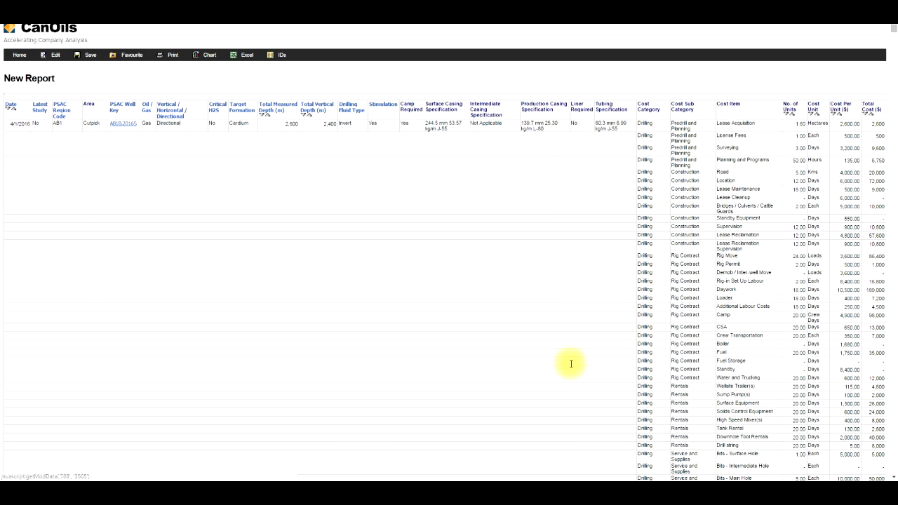
# - Examine the well assumptions and the itemized drilling, completion and total costs of the wells in the new report
pyautogui.scroll(-12, 499, 232)
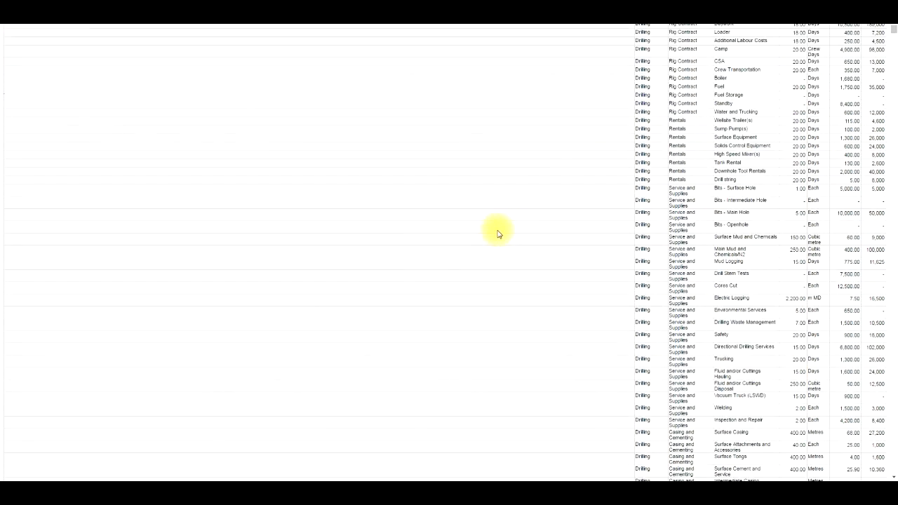
pyautogui.scroll(-20, 502, 230)
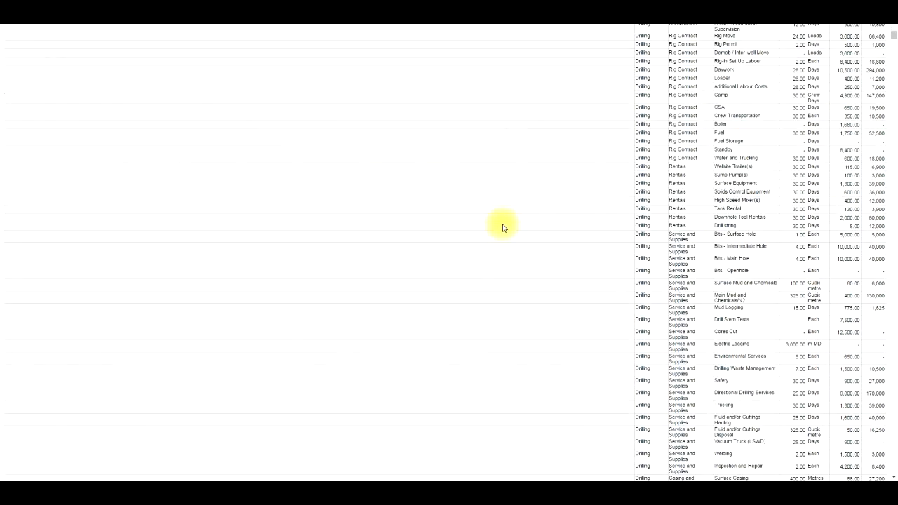
pyautogui.scroll(7, 503, 228)
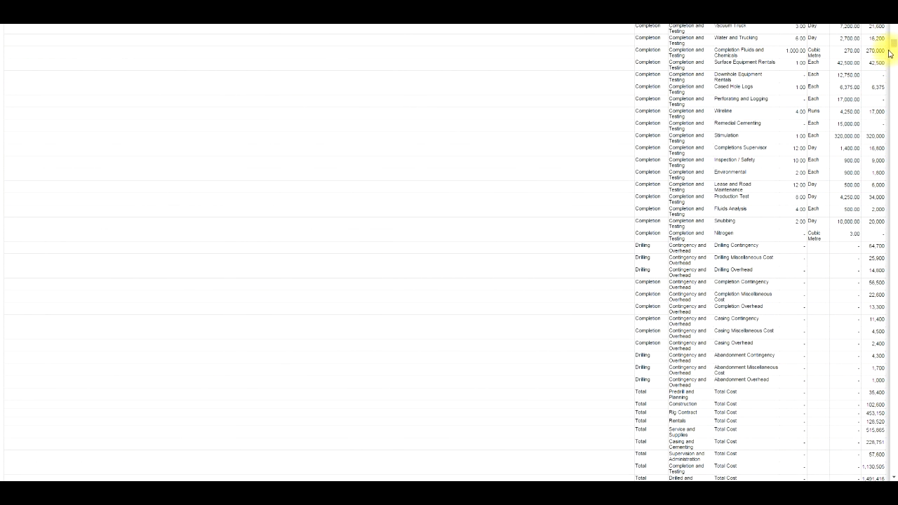
pyautogui.scroll(-5, 496, 184)
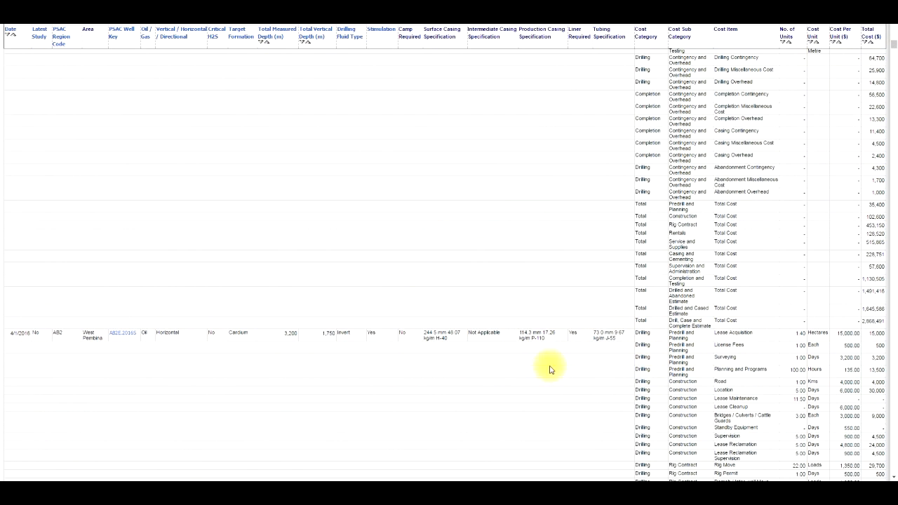
pyautogui.scroll(-4, 547, 350)
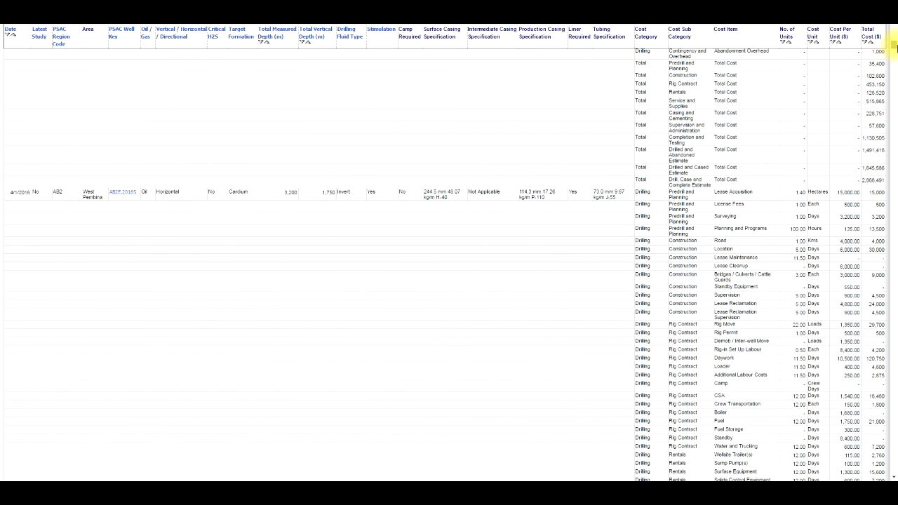
pyautogui.moveTo(895, 45); pyautogui.dragTo(888, 9)
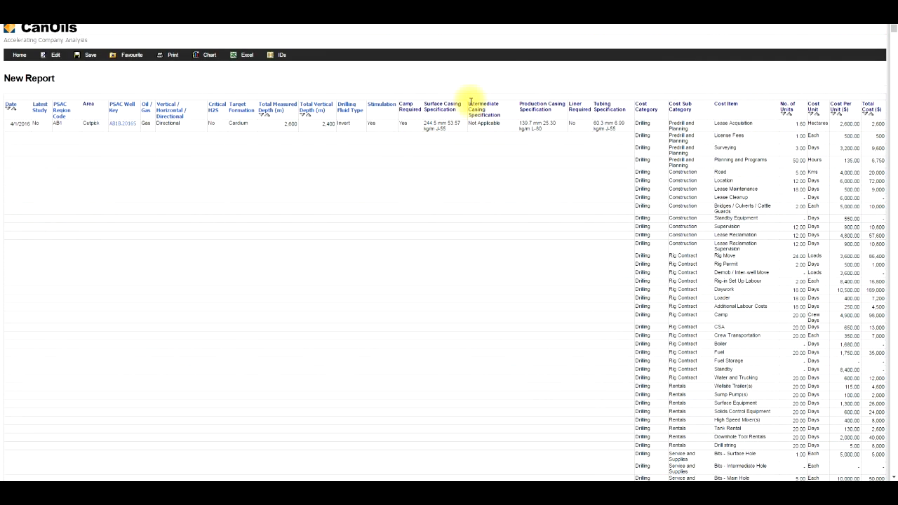
# - Close the report results window and rerun the report for Excel with repeated data shown, opening the resulting spreadsheet
pyautogui.doubleClick(509, 4)
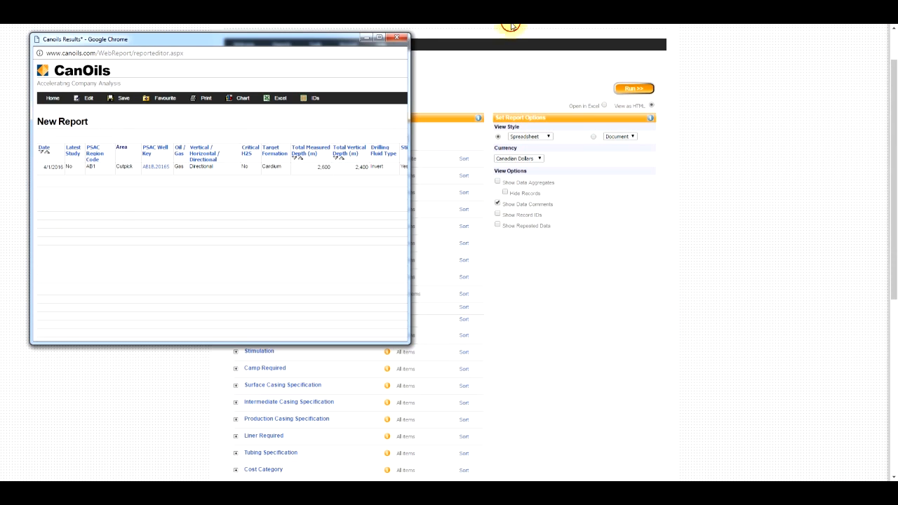
pyautogui.click(397, 37)
pyautogui.click(498, 225)
pyautogui.click(604, 106)
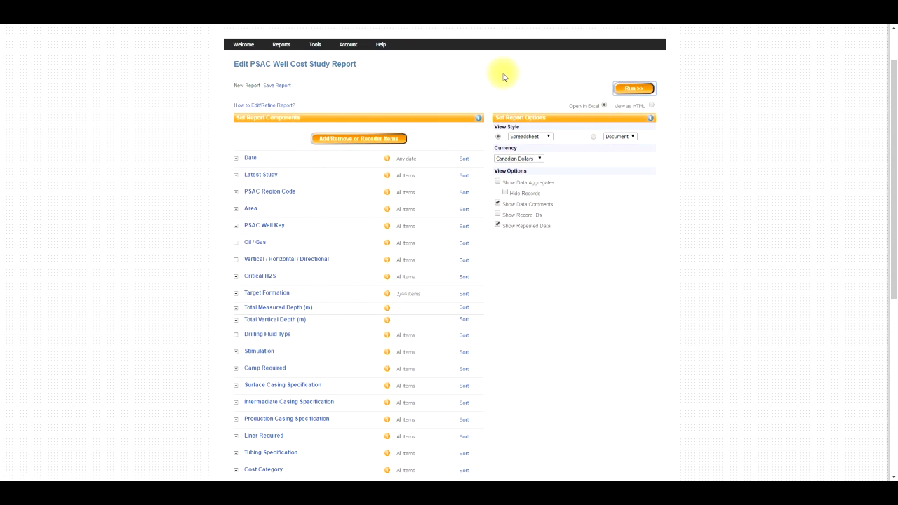
pyautogui.click(51, 472)
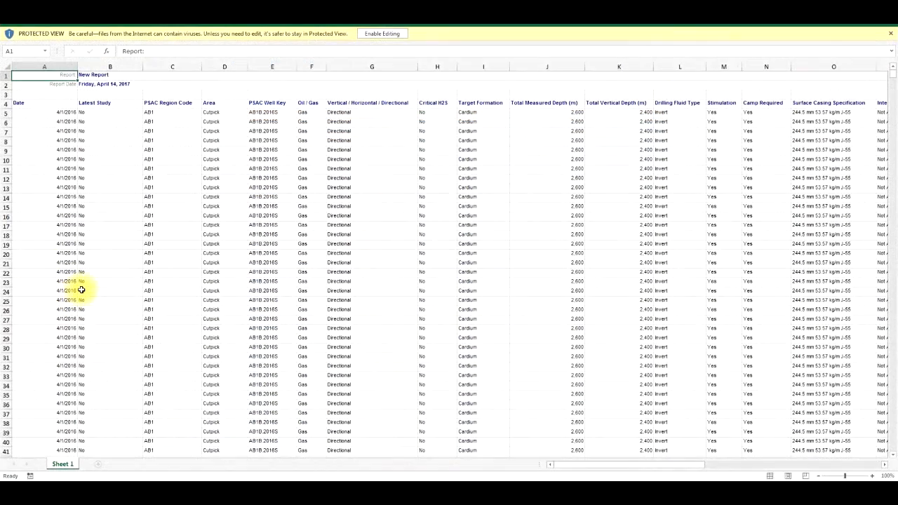
# - Examine the PSAC Well Key column and its repeated values in the exported report
pyautogui.moveTo(259, 112); pyautogui.dragTo(267, 349)
pyautogui.click(267, 349)
pyautogui.click(278, 103)
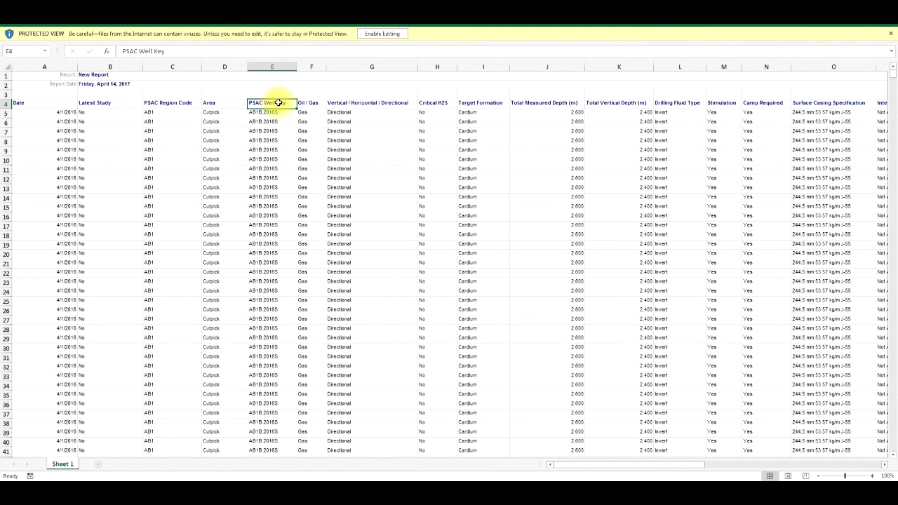
# - Switch to the Excel workbook containing the Benchmark, Time Series and RawData sheets and delete its empty Sheet1
pyautogui.doubleClick(134, 6)
pyautogui.click(598, 218)
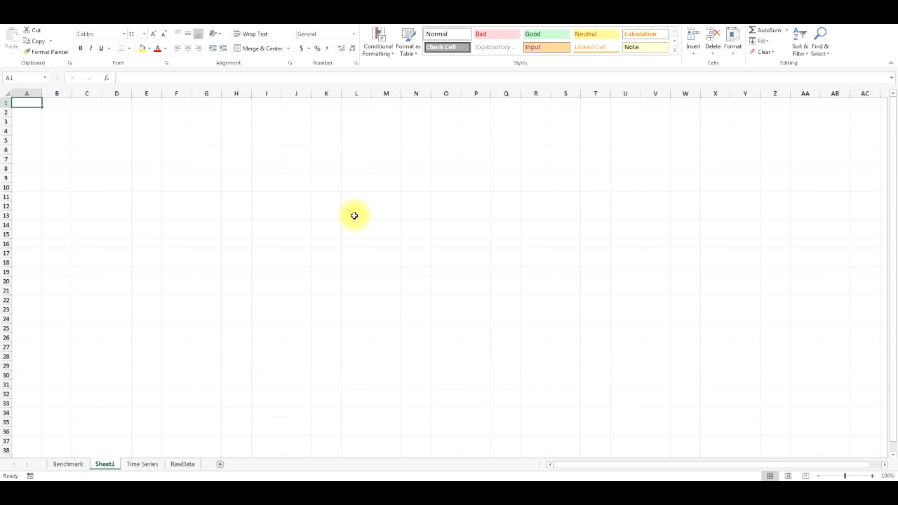
pyautogui.click(324, 216)
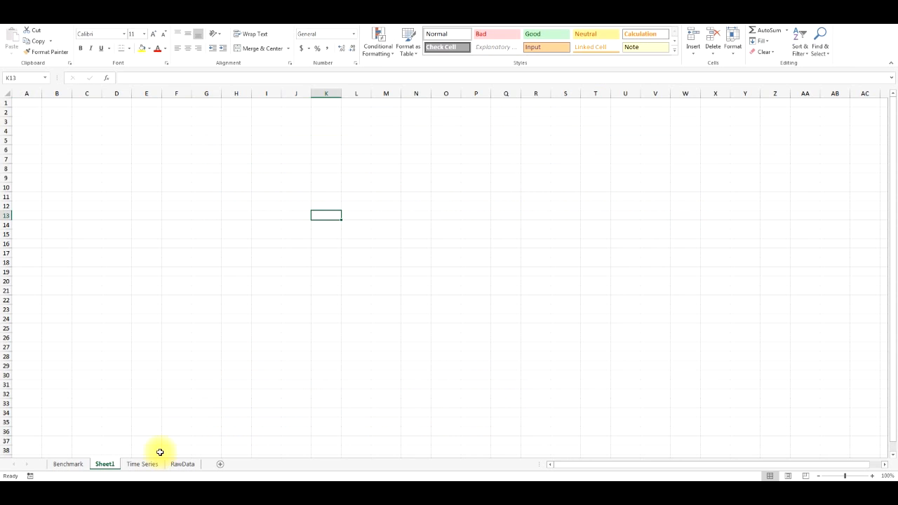
pyautogui.rightClick(113, 465)
pyautogui.click(151, 360)
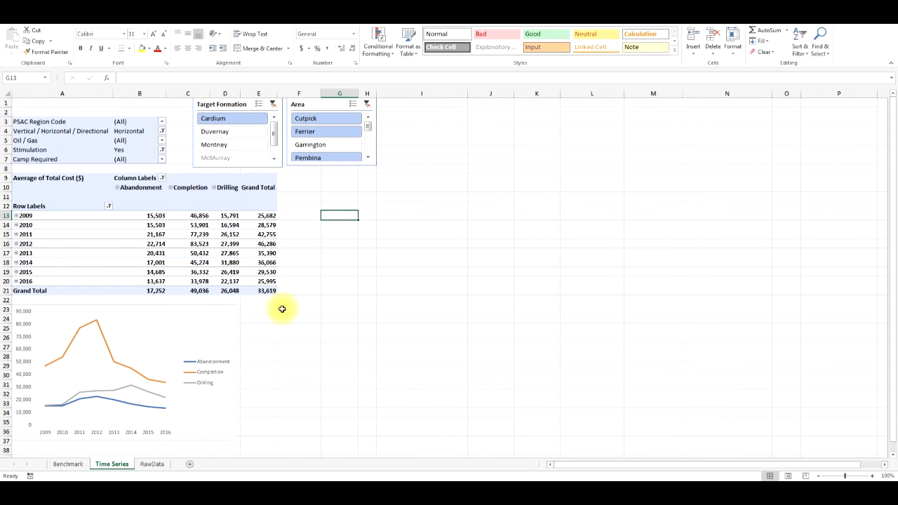
# - Examine the region, well direction, target formation and depth columns on the RawData sheet, glancing at the Time Series sheet
pyautogui.click(152, 464)
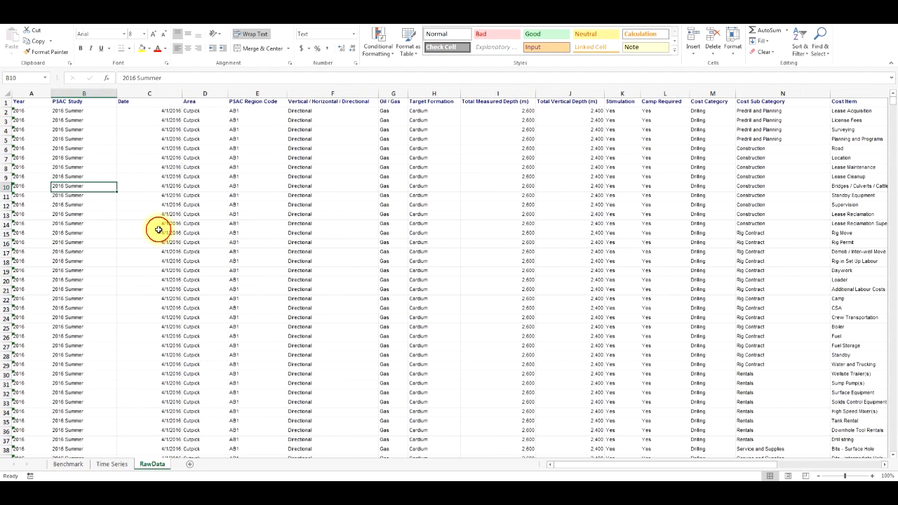
pyautogui.click(273, 101)
pyautogui.click(341, 100)
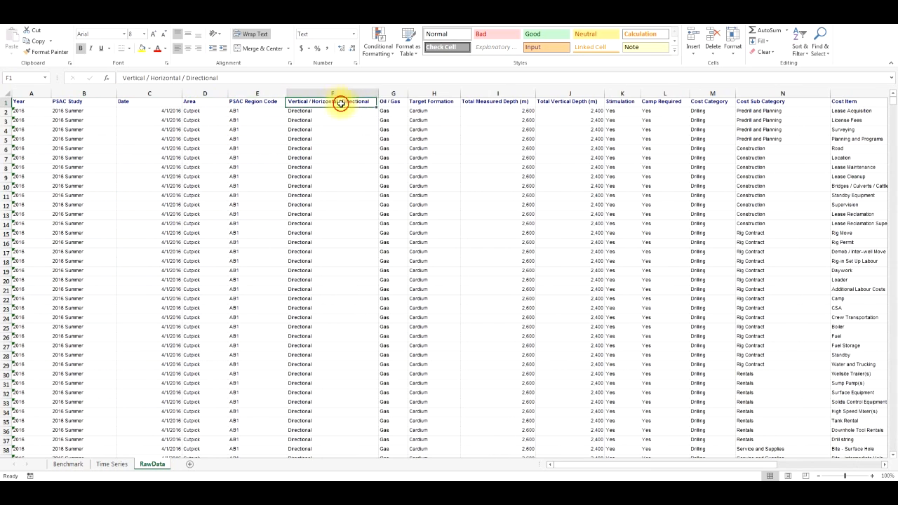
pyautogui.click(443, 120)
pyautogui.click(112, 465)
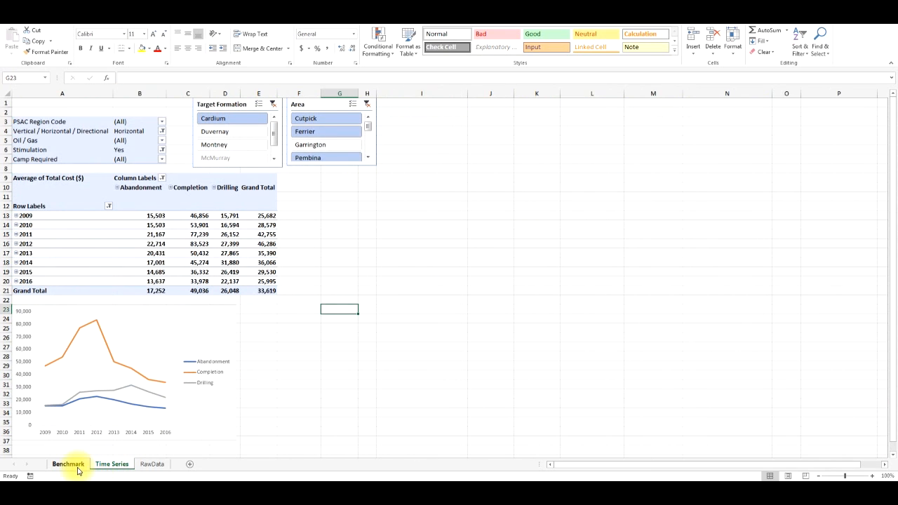
pyautogui.click(152, 463)
pyautogui.click(525, 133)
pyautogui.click(558, 112)
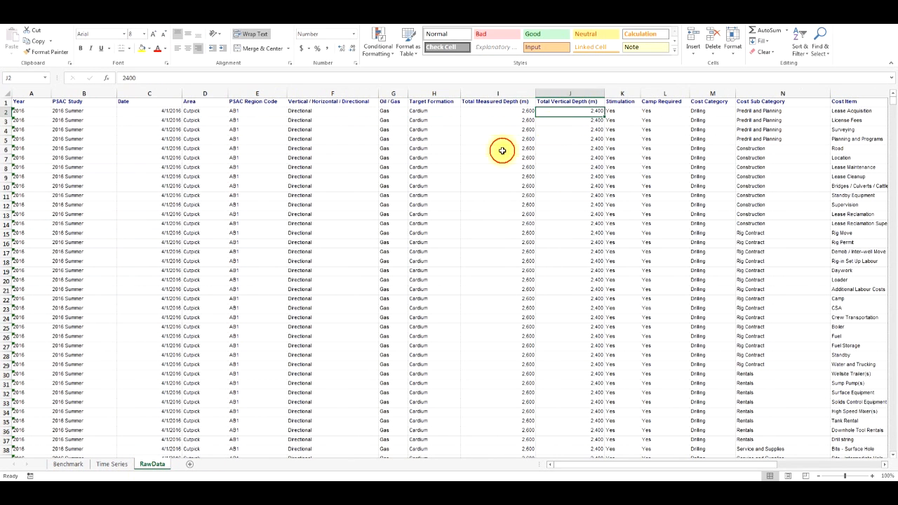
# - Review the Benchmark pivot table's field layout and its region, well direction, oil/gas, stimulation and cost category filters
pyautogui.click(69, 464)
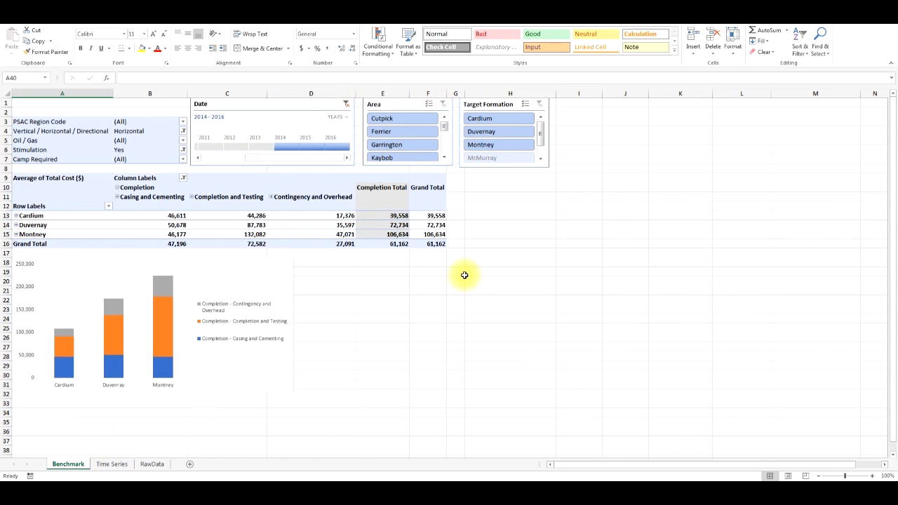
pyautogui.click(165, 206)
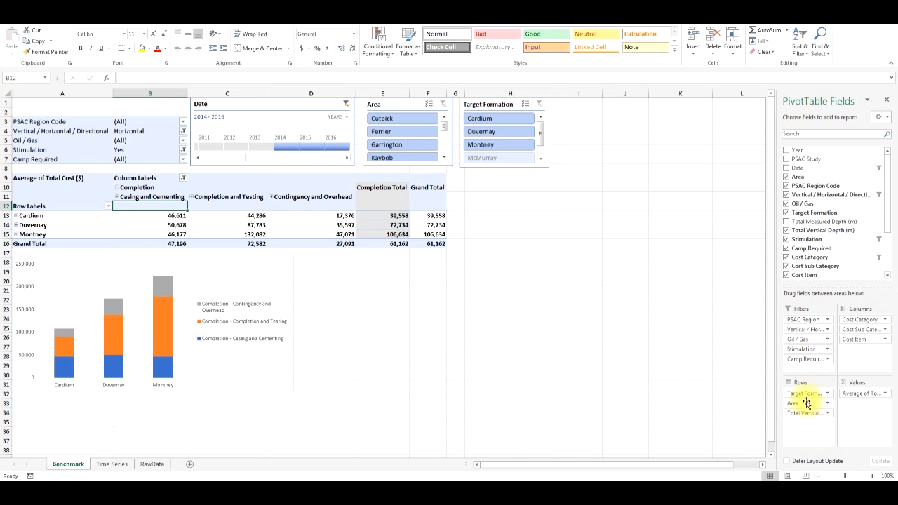
pyautogui.click(138, 128)
pyautogui.click(143, 123)
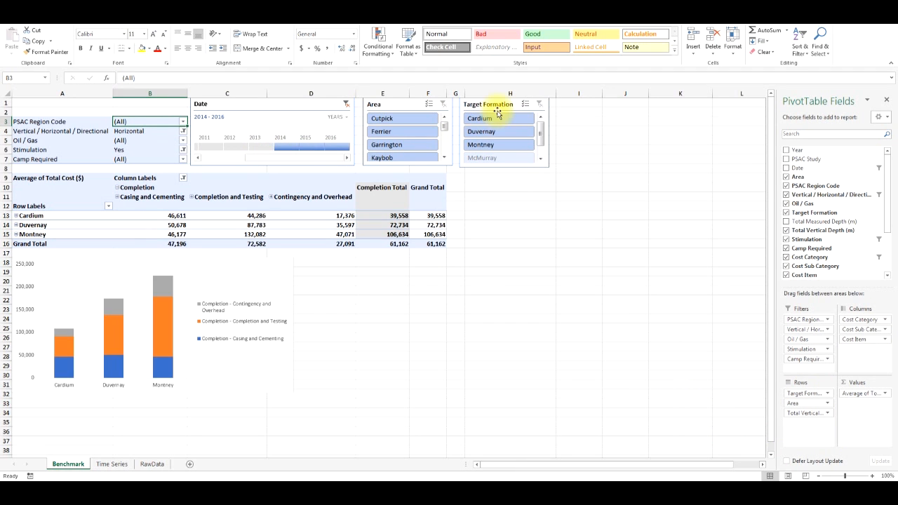
pyautogui.click(138, 132)
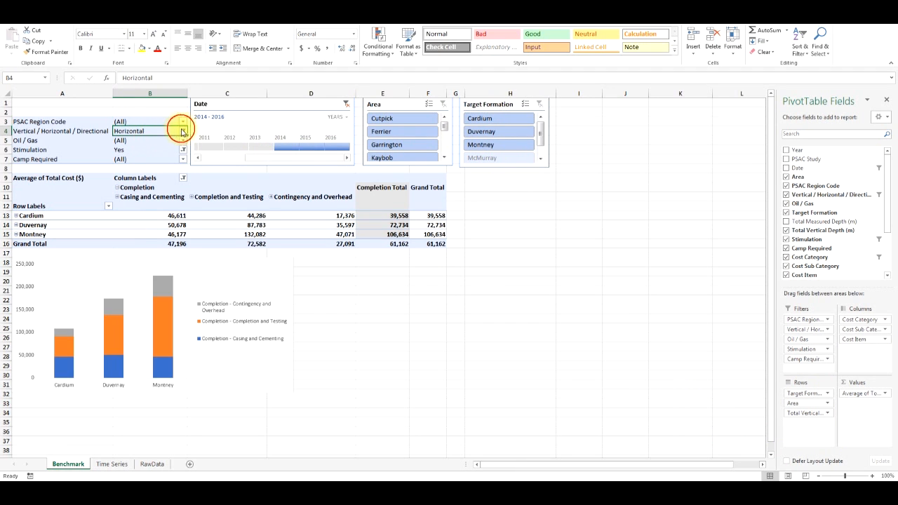
pyautogui.click(184, 131)
pyautogui.click(183, 131)
pyautogui.click(147, 150)
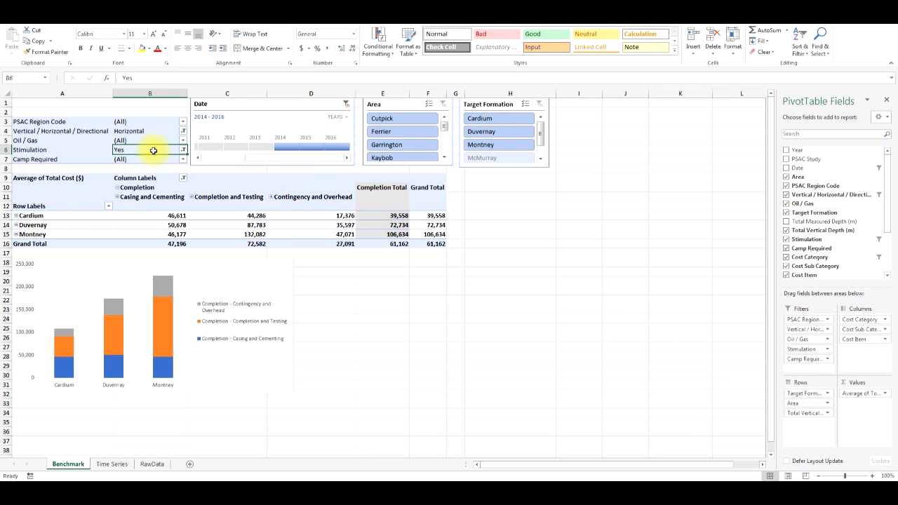
pyautogui.click(162, 140)
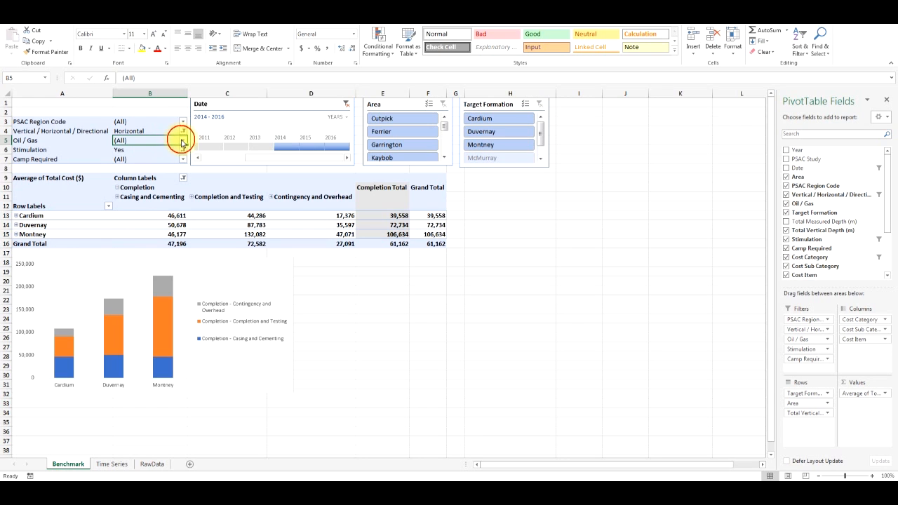
pyautogui.click(138, 193)
pyautogui.click(135, 185)
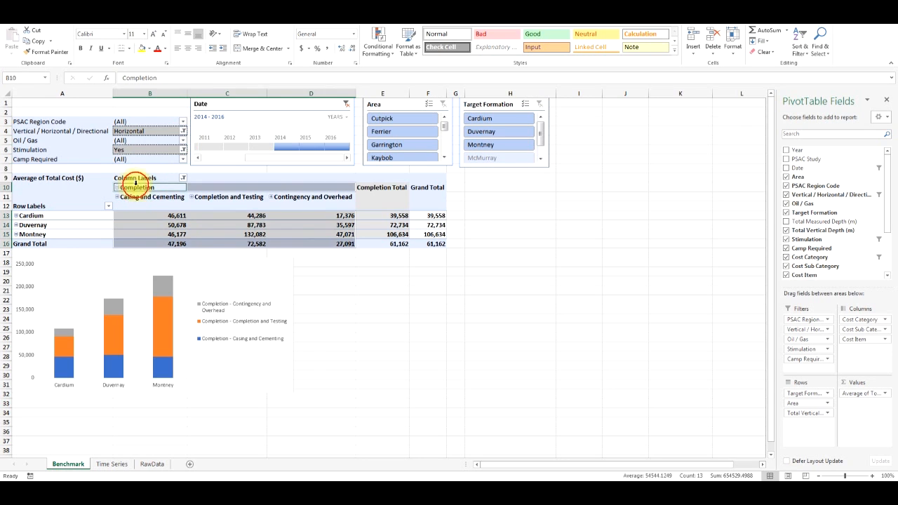
pyautogui.click(531, 209)
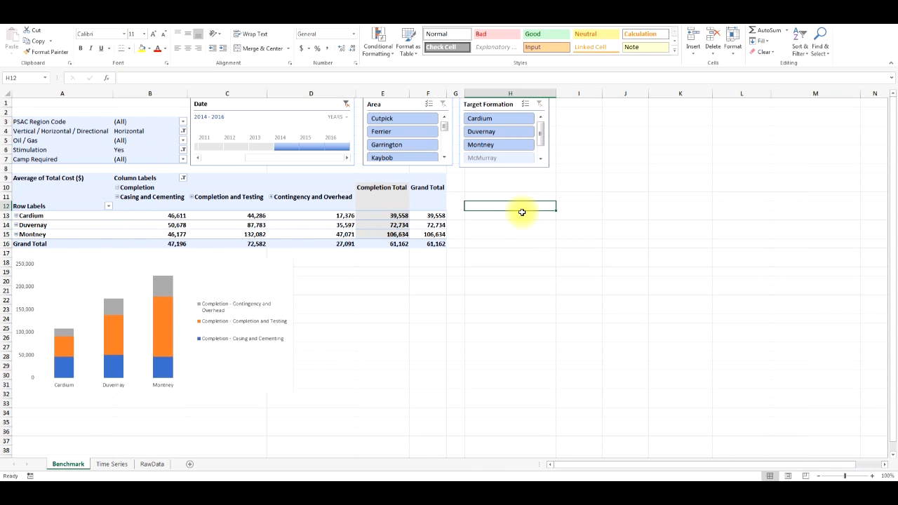
# - Compare the average completion costs of Cardium, Duvernay and Montney wells in the Benchmark table and stacked chart
pyautogui.click(255, 224)
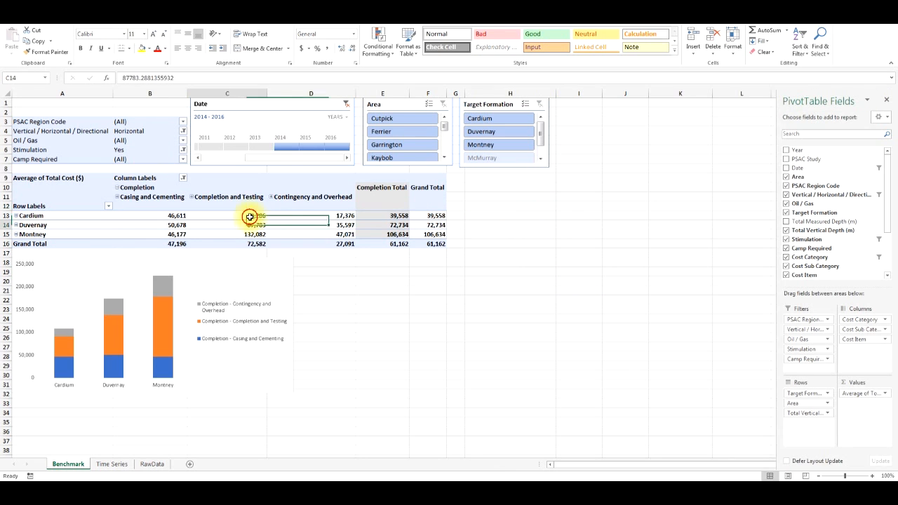
pyautogui.click(537, 261)
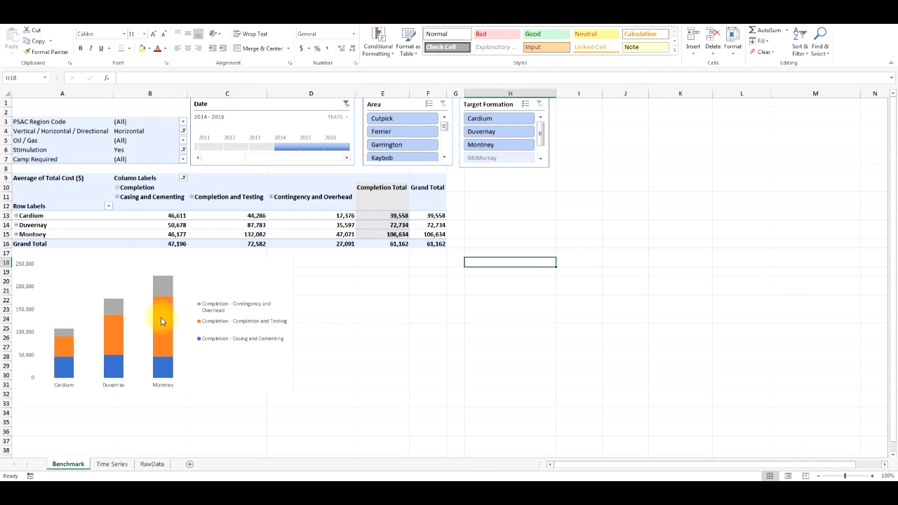
pyautogui.moveTo(162, 339)
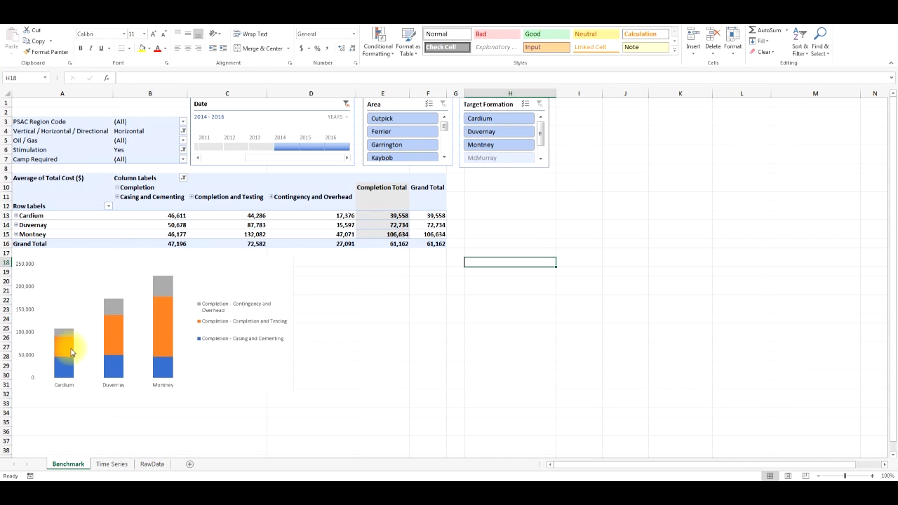
pyautogui.moveTo(71, 352)
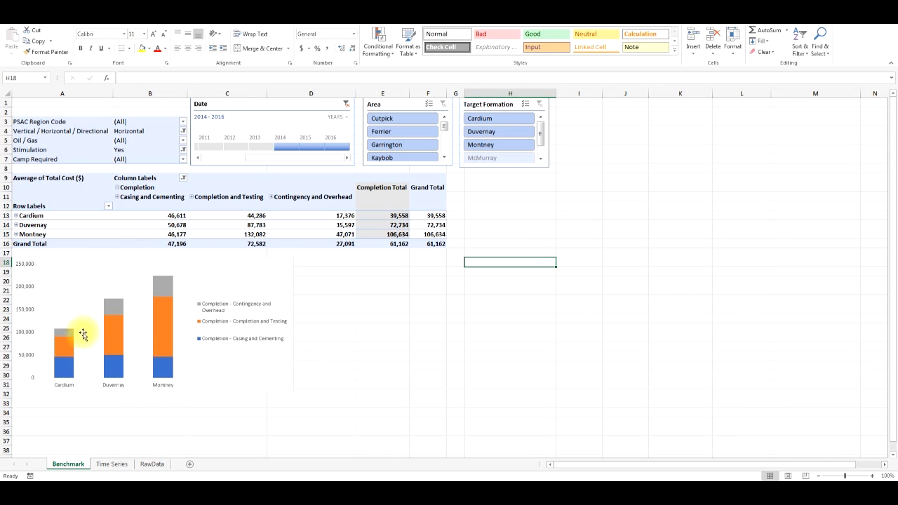
pyautogui.click(167, 224)
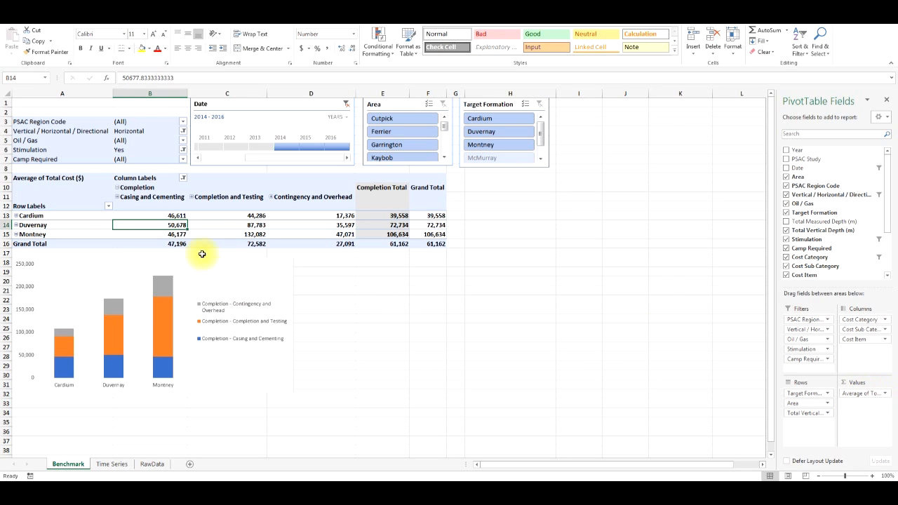
pyautogui.click(222, 233)
# - Expand Completion and Testing into its individual cost items and inspect the Completion Fluids and Chemicals costs by formation
pyautogui.click(190, 198)
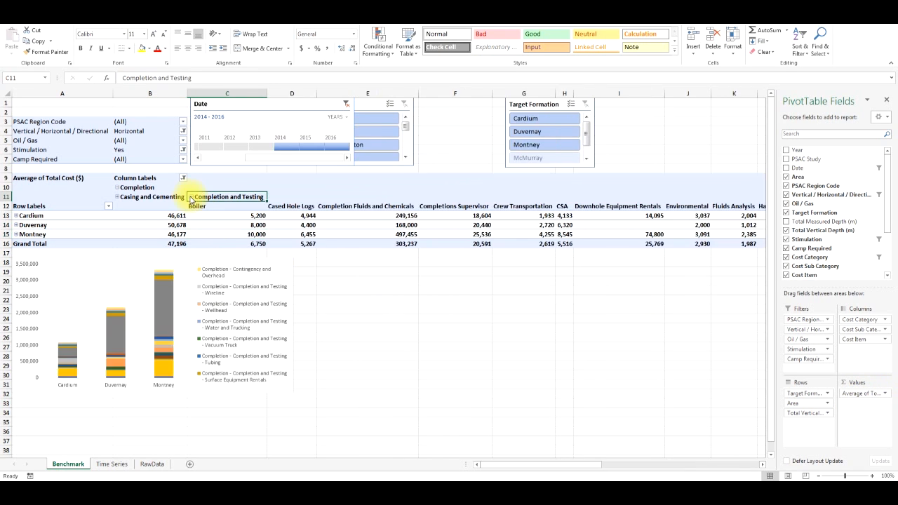
pyautogui.click(257, 234)
pyautogui.click(254, 225)
pyautogui.click(395, 236)
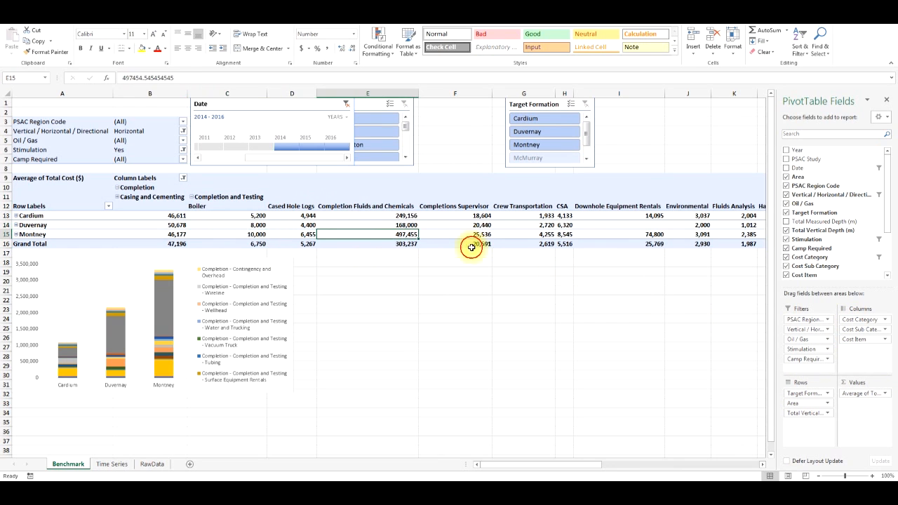
pyautogui.click(359, 206)
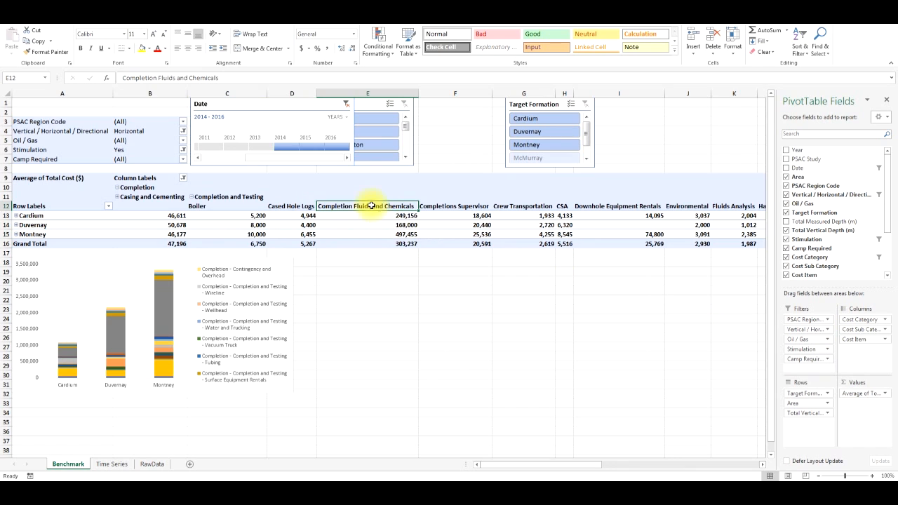
pyautogui.click(372, 234)
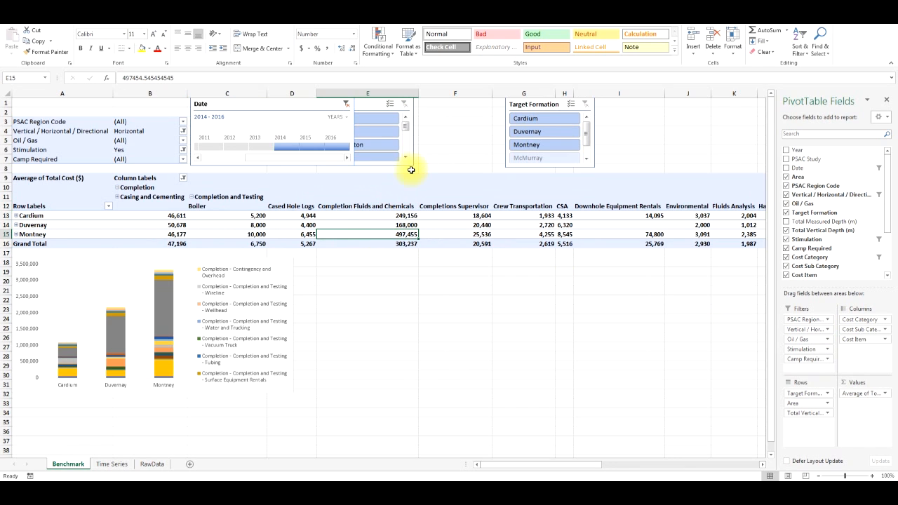
# - Examine the Montney row's completion and testing cost items through to Stimulation, then return to the row labels
pyautogui.press('Up')
pyautogui.press('Up')
pyautogui.press('Down')
pyautogui.press('Down')
pyautogui.press('Right')
pyautogui.press('Right')
pyautogui.press('Right')
pyautogui.press('Right')
pyautogui.press('Right')
pyautogui.press('Left')
pyautogui.press('Right')
pyautogui.press('Right')
pyautogui.press('Right')
pyautogui.press('Right')
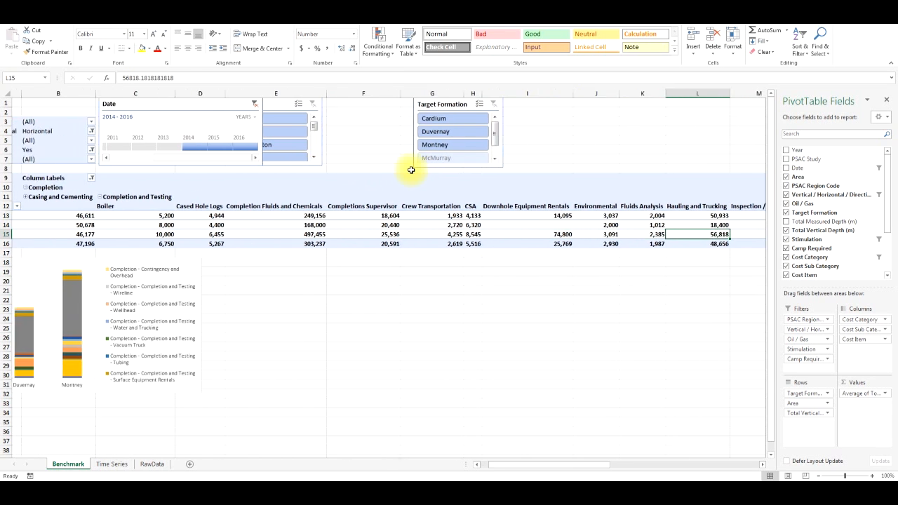
pyautogui.press('Right')
pyautogui.press('Right')
pyautogui.press('Right')
pyautogui.press('Right')
pyautogui.press('Right')
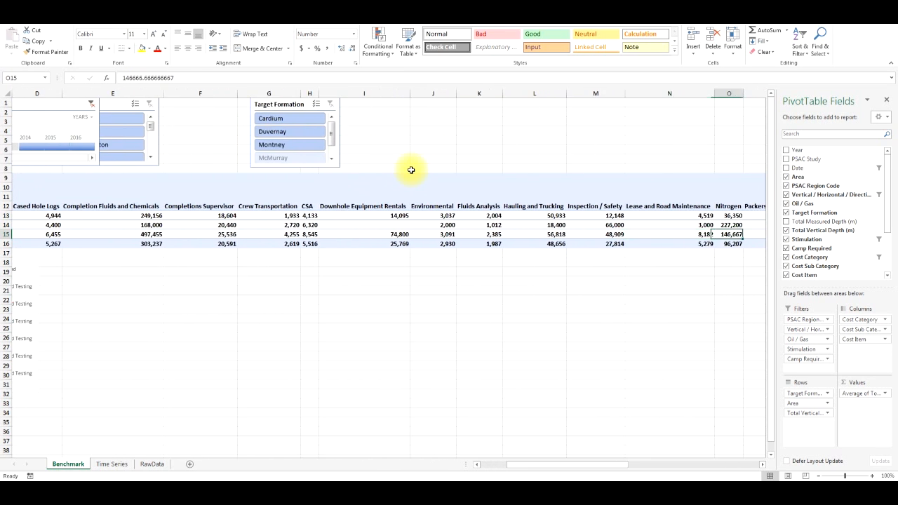
pyautogui.press('Right')
pyautogui.press('Right')
pyautogui.press('Right')
pyautogui.press('Right')
pyautogui.press('Right')
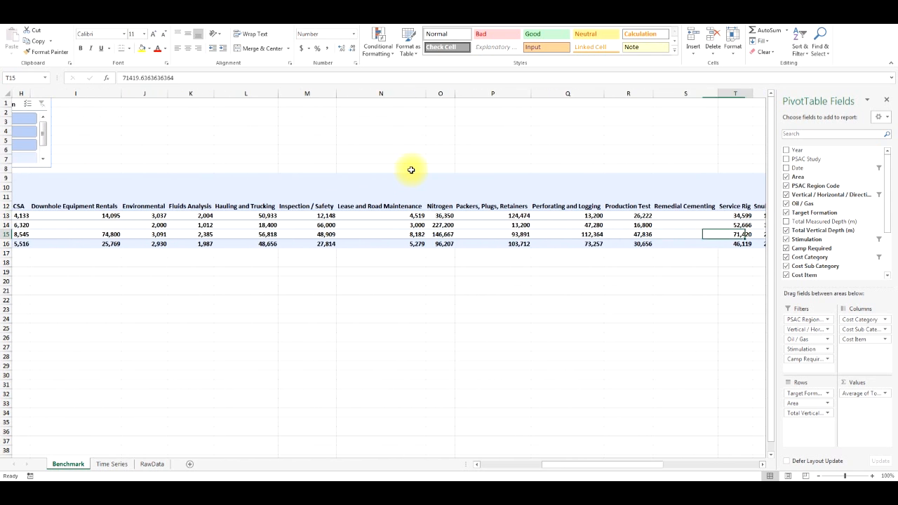
pyautogui.press('Left')
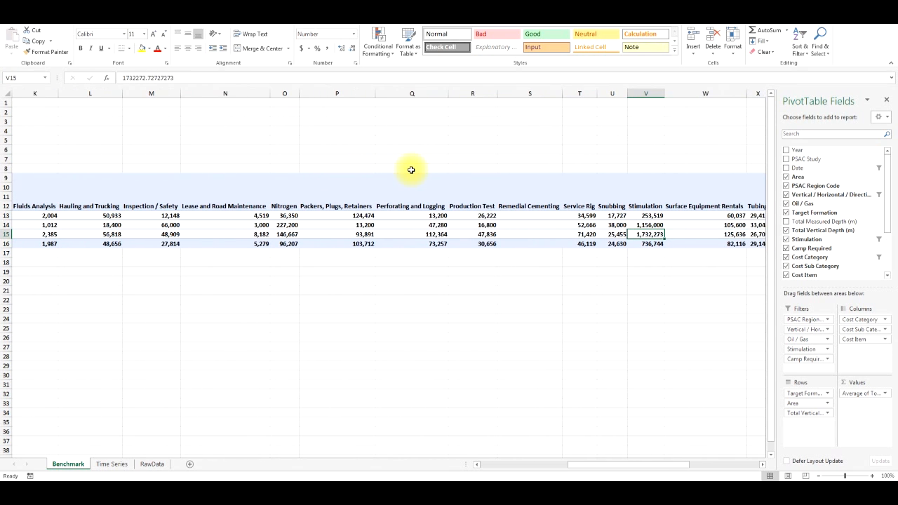
pyautogui.press('Up')
pyautogui.press('Up')
pyautogui.press('Up')
pyautogui.press('Home')
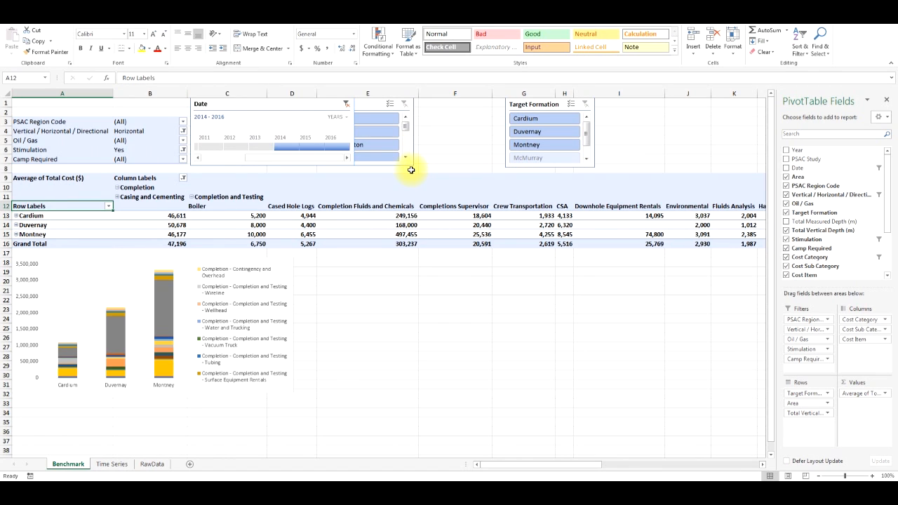
# - Collapse the Completion and Testing cost items and check the summarized completion costs in the Benchmark table
pyautogui.click(191, 196)
pyautogui.click(212, 234)
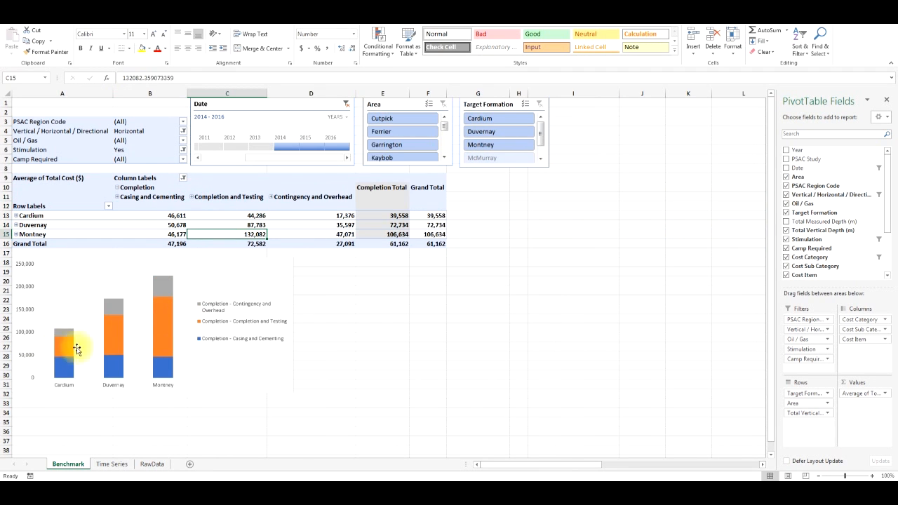
pyautogui.click(414, 278)
pyautogui.click(339, 241)
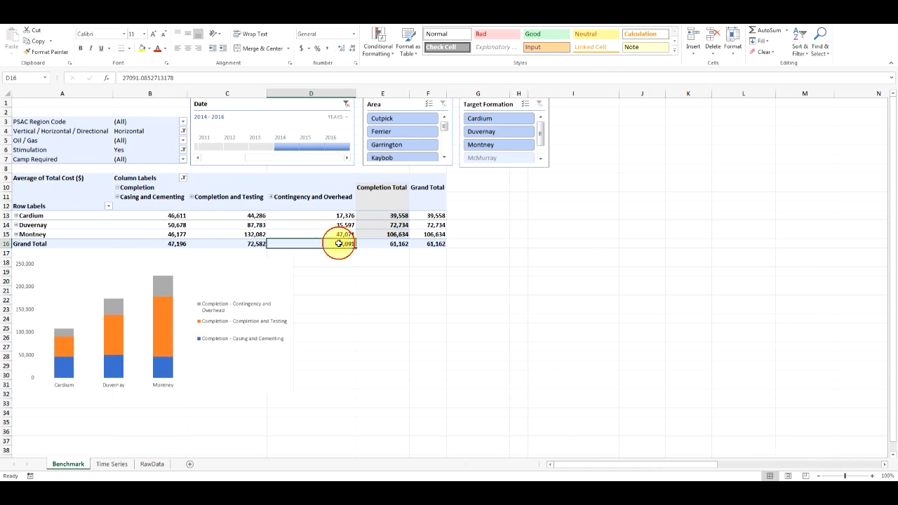
# - Switch to the Time Series sheet and filter the pivot table and line chart to the Montney formation
pyautogui.click(115, 462)
pyautogui.click(188, 244)
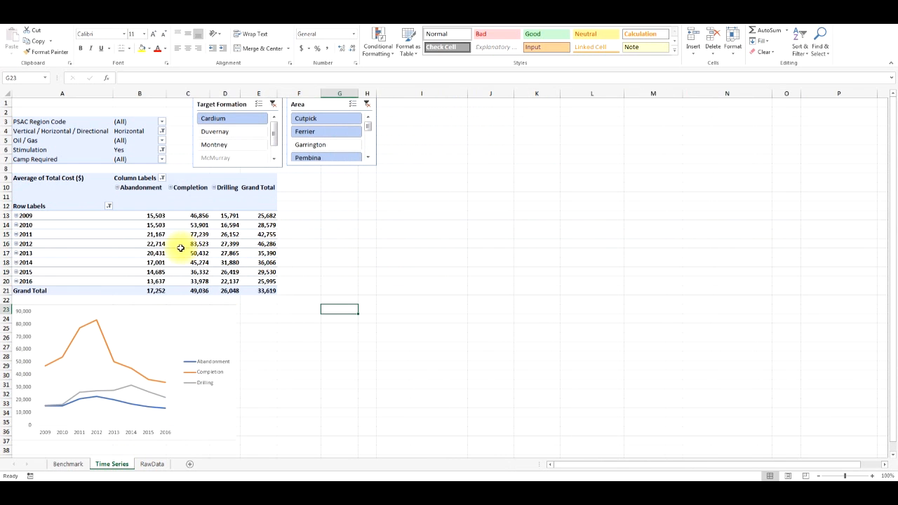
pyautogui.click(244, 144)
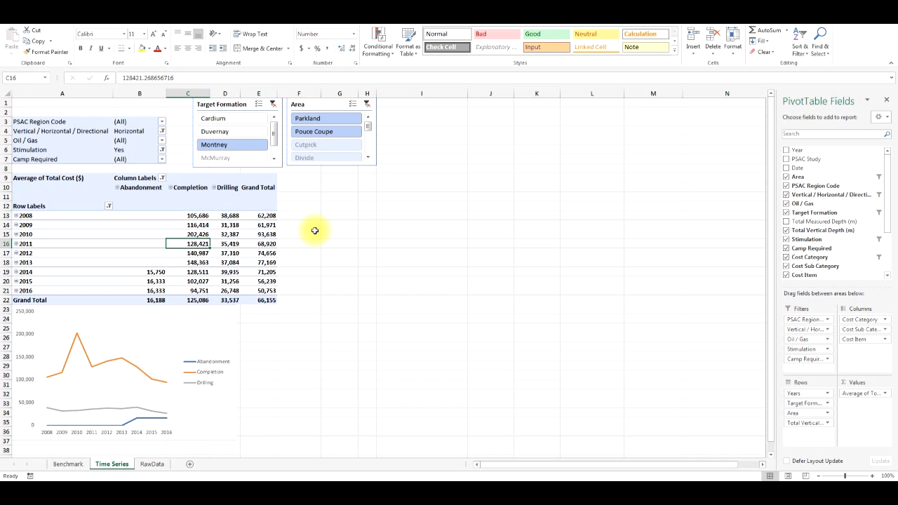
# - Expand Completion into its subcategories and Completion and Testing into its individual cost items for Montney
pyautogui.click(172, 188)
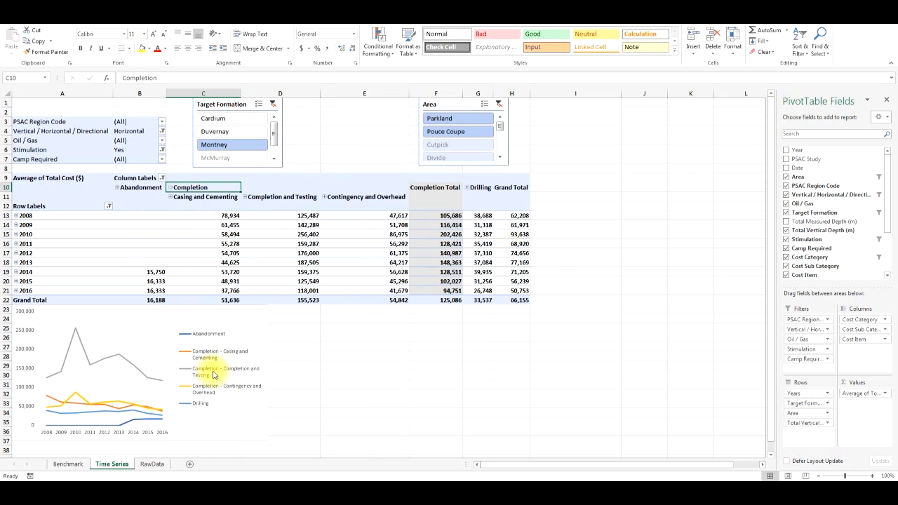
pyautogui.click(308, 225)
pyautogui.click(245, 197)
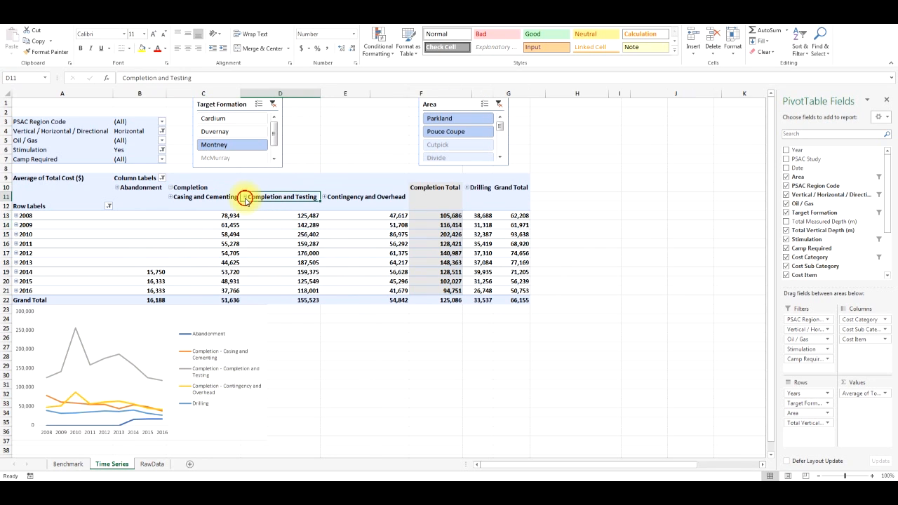
# - Examine the 2010 row's Montney completion and testing cost items across to Stimulation and Tubing
pyautogui.click(460, 272)
pyautogui.press('Up')
pyautogui.press('Up')
pyautogui.press('Up')
pyautogui.press('Up')
pyautogui.press('Right')
pyautogui.press('Right')
pyautogui.press('Right')
pyautogui.press('Right')
pyautogui.press('Right')
pyautogui.press('Right')
pyautogui.press('Right')
pyautogui.press('Right')
pyautogui.press('Right')
pyautogui.press('Right')
pyautogui.hscroll(2, 503, 268)
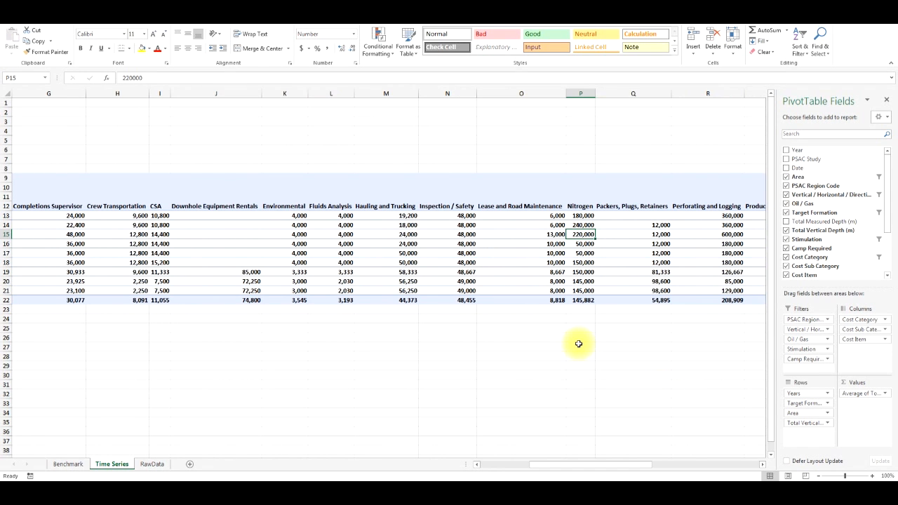
pyautogui.press('Right')
pyautogui.press('Right')
pyautogui.press('Right')
pyautogui.press('Right')
pyautogui.press('Right')
pyautogui.press('Right')
pyautogui.press('Right')
pyautogui.press('Right')
pyautogui.press('Right')
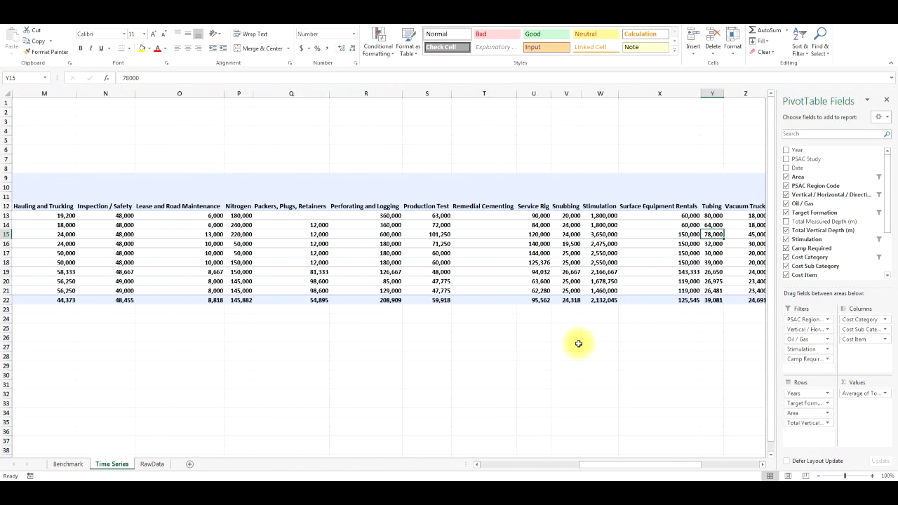
pyautogui.press('Left')
pyautogui.press('Left')
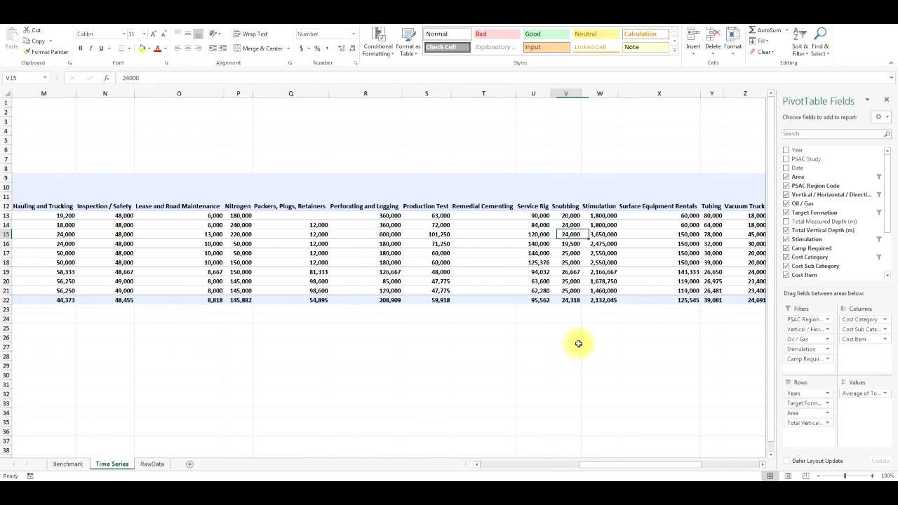
# - Go back along the 2010 row to its year label and view the itemized cost chart
pyautogui.press('Left')
pyautogui.press('Left')
pyautogui.press('Left')
pyautogui.press('Left')
pyautogui.press('Left')
pyautogui.press('Left')
pyautogui.press('Left')
pyautogui.press('Left')
pyautogui.press('Left')
pyautogui.press('Left')
pyautogui.press('Left')
pyautogui.press('Left')
pyautogui.press('Left')
pyautogui.press('Left')
pyautogui.press('Left')
pyautogui.press('Left')
pyautogui.press('Left')
pyautogui.press('Left')
pyautogui.press('Left')
pyautogui.press('Left')
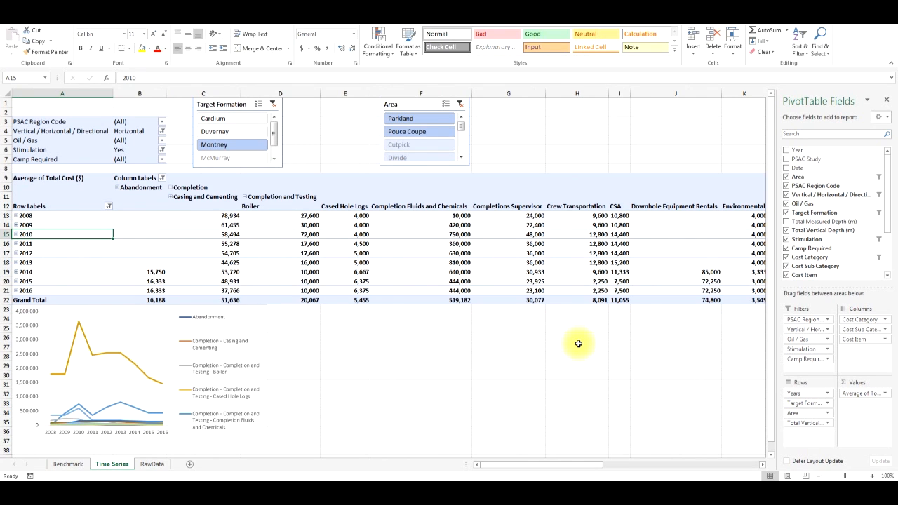
# - Collapse the Completion and Testing items and the Completion category to view Montney's summarized cost trend
pyautogui.click(245, 196)
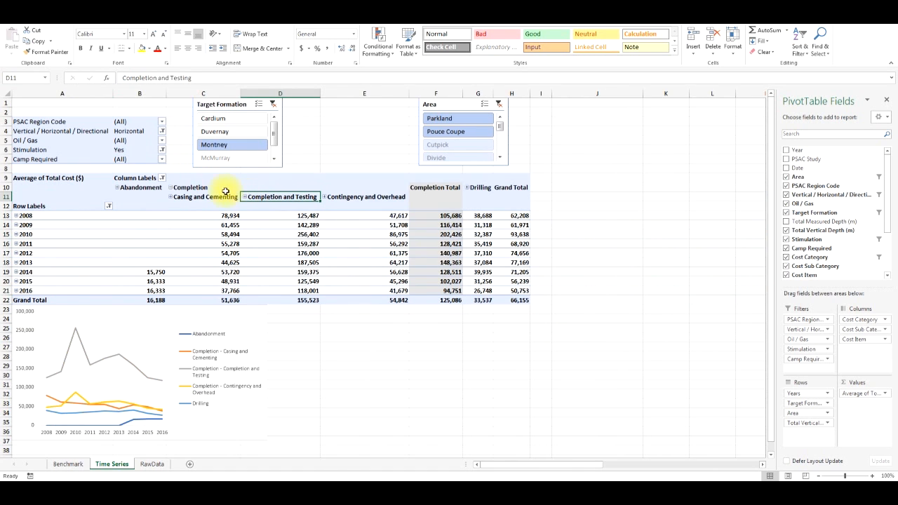
pyautogui.click(172, 188)
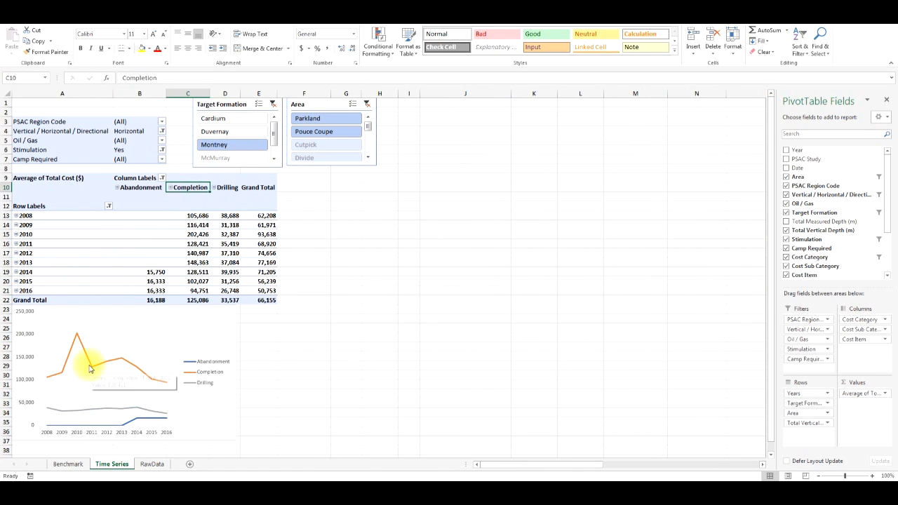
pyautogui.click(304, 216)
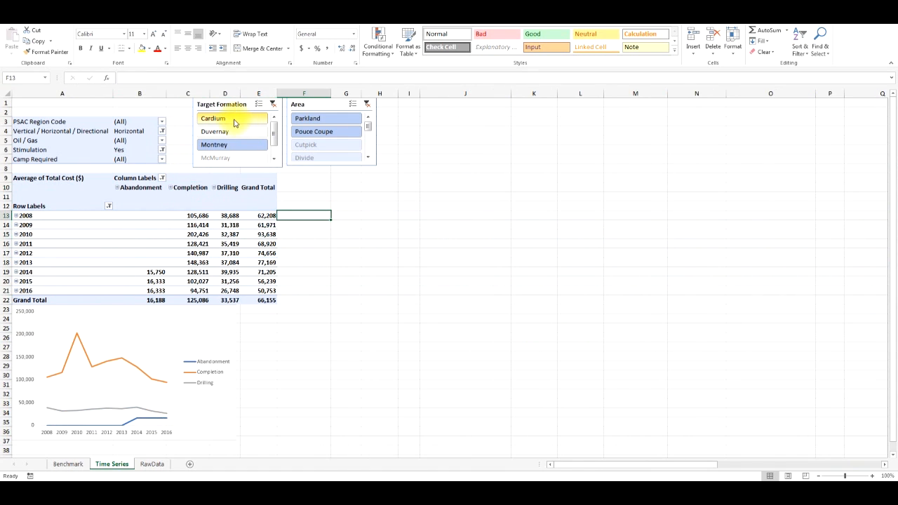
# - Filter the time series to Cardium and expand Completion down to the Completion and Testing cost items, selecting Completion Fluids and Chemicals
pyautogui.click(235, 121)
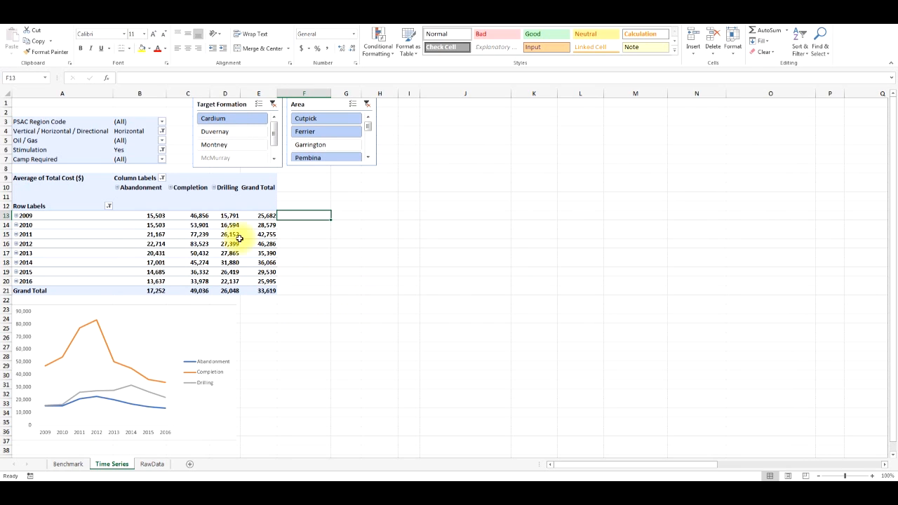
pyautogui.click(170, 187)
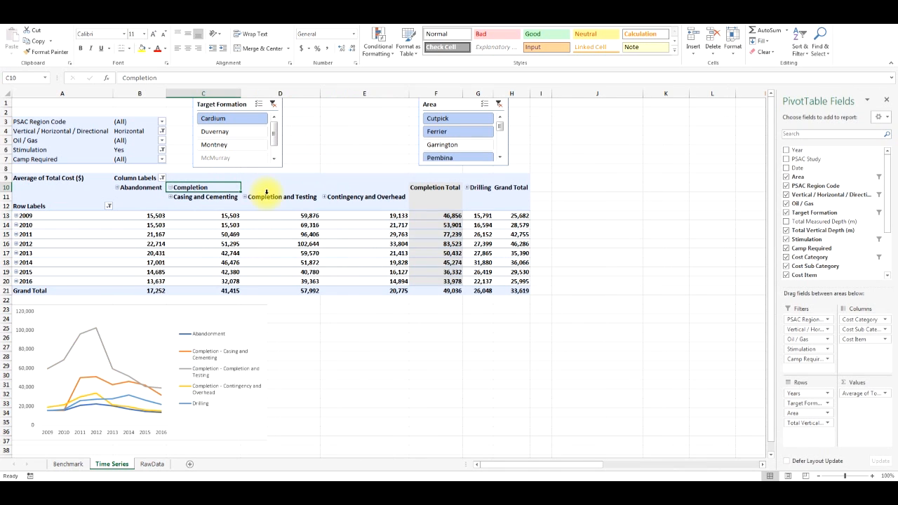
pyautogui.click(246, 196)
pyautogui.click(384, 204)
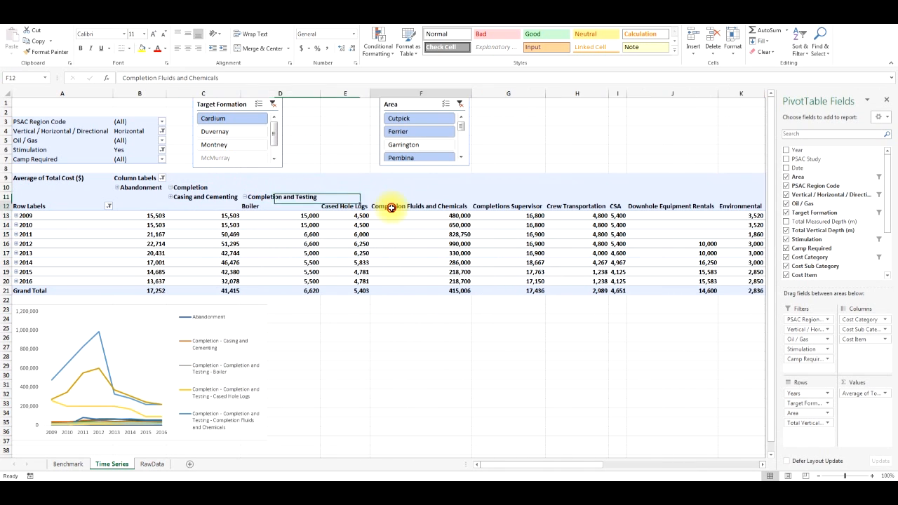